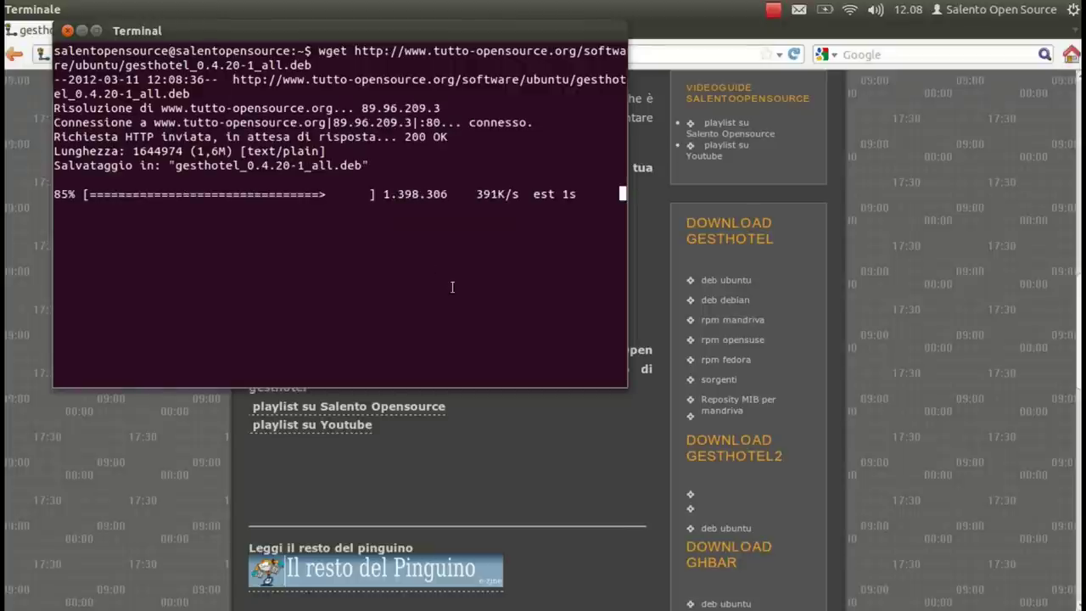
Step: Close Terminal and Firefox, then select gesthotel_0.4.20-1_all.deb in the Home folder
{"action": "left_click", "coordinate": [67, 32]}
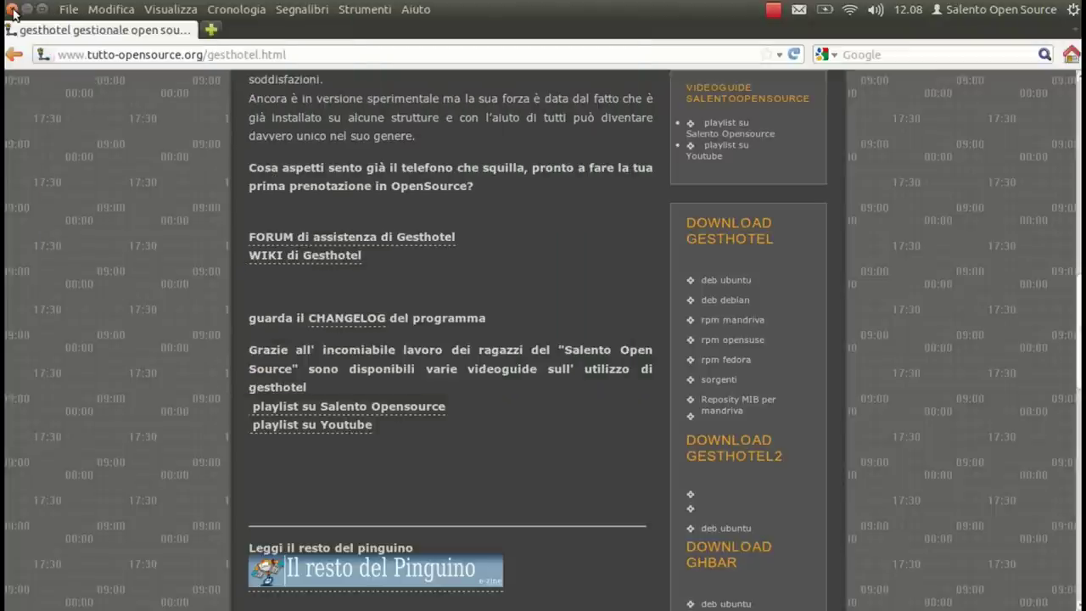
{"action": "left_click", "coordinate": [12, 10]}
{"action": "left_click", "coordinate": [26, 93]}
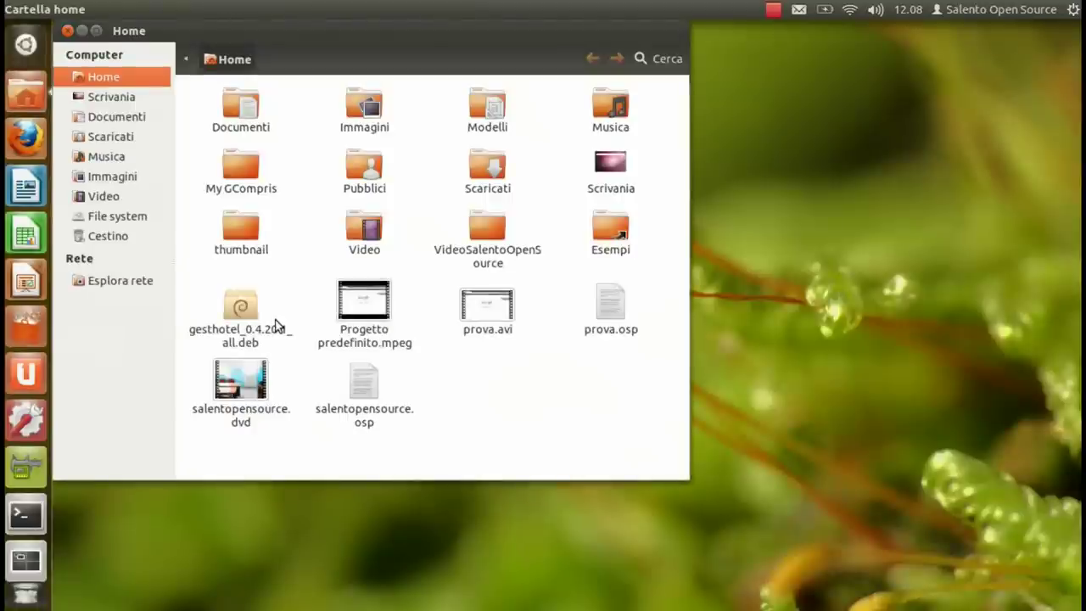
{"action": "left_click", "coordinate": [242, 314]}
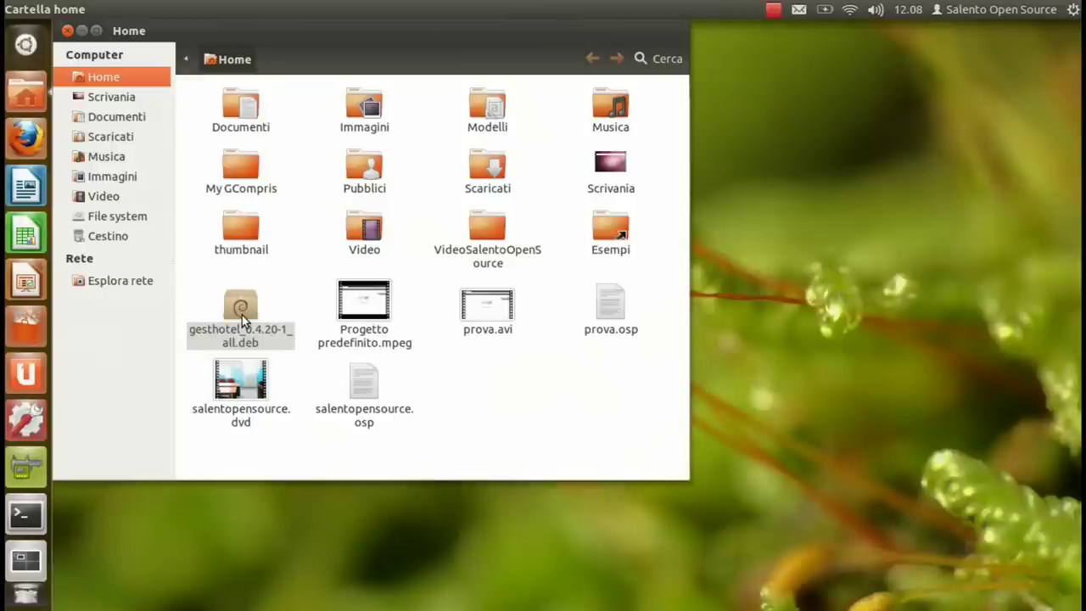
Step: Install the gesthotel 0.4.20-1 .deb through Software Center, authenticating with the administrator password
{"action": "double_click", "coordinate": [242, 314]}
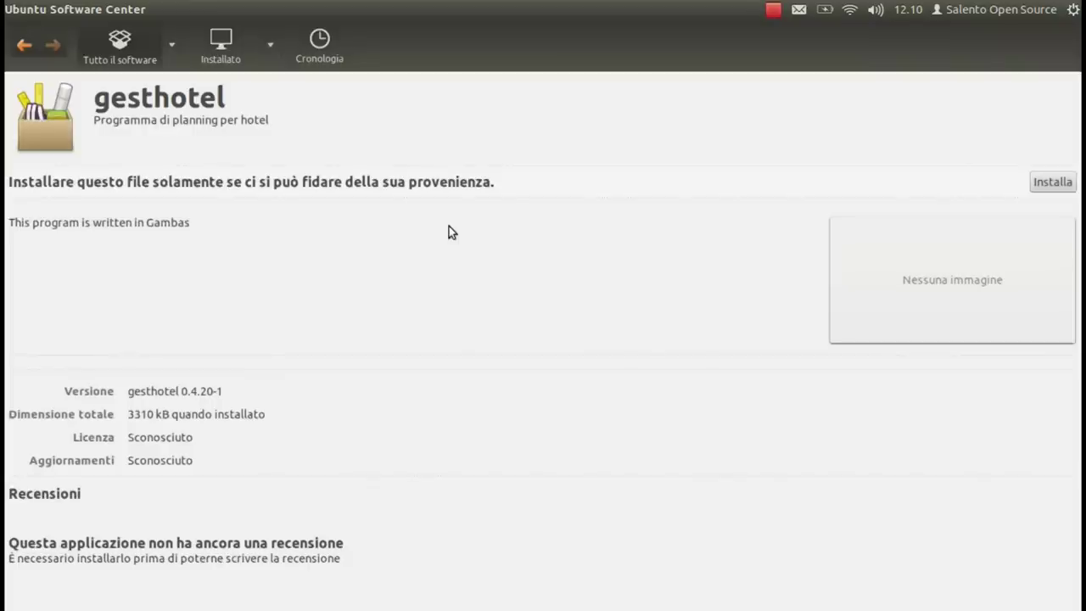
{"action": "left_click", "coordinate": [1045, 182]}
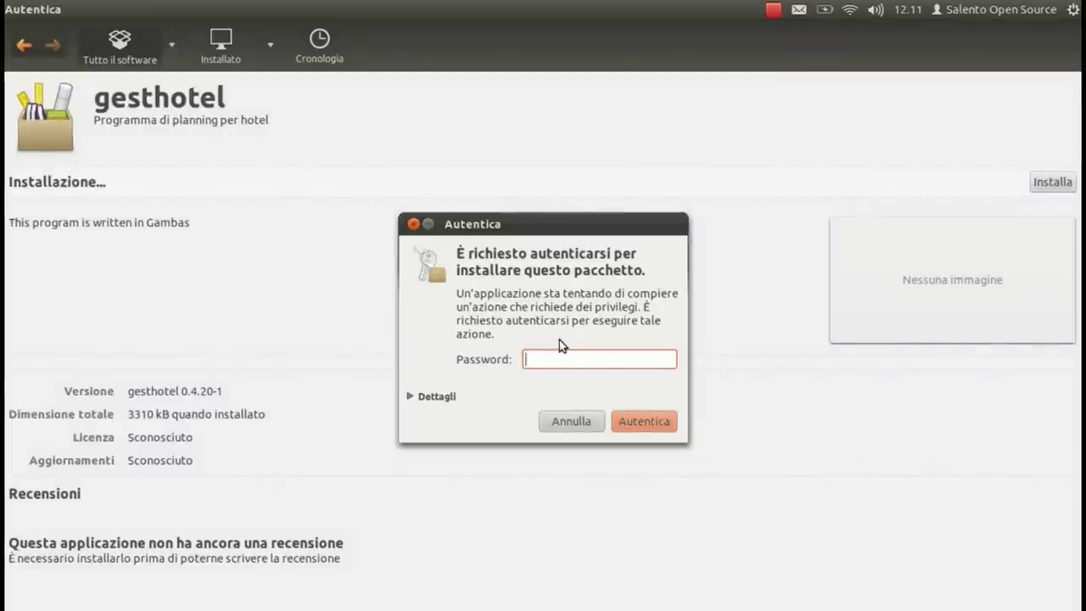
{"action": "type", "text": "••"}
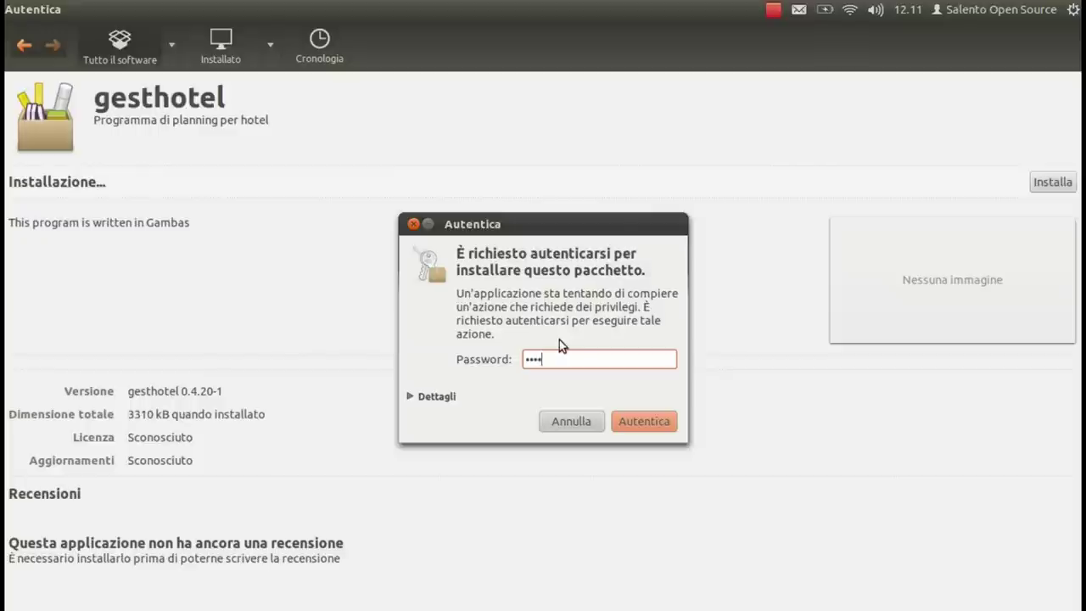
{"action": "key", "text": "Return"}
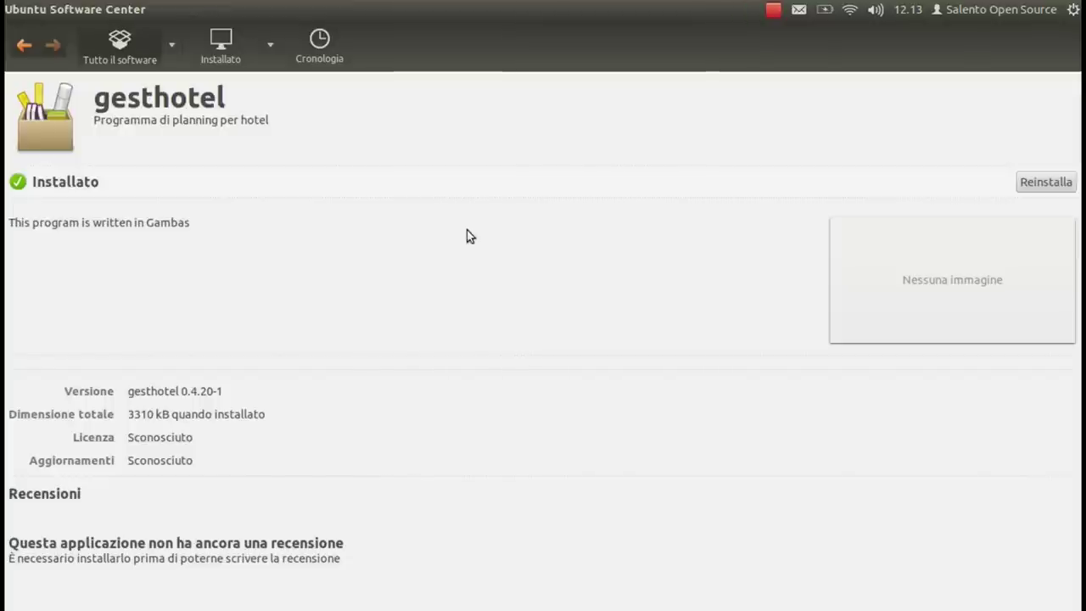
Step: Close Software Center and the Home window, then launch gesthotel from a Dash search
{"action": "key", "text": "ctrl+q"}
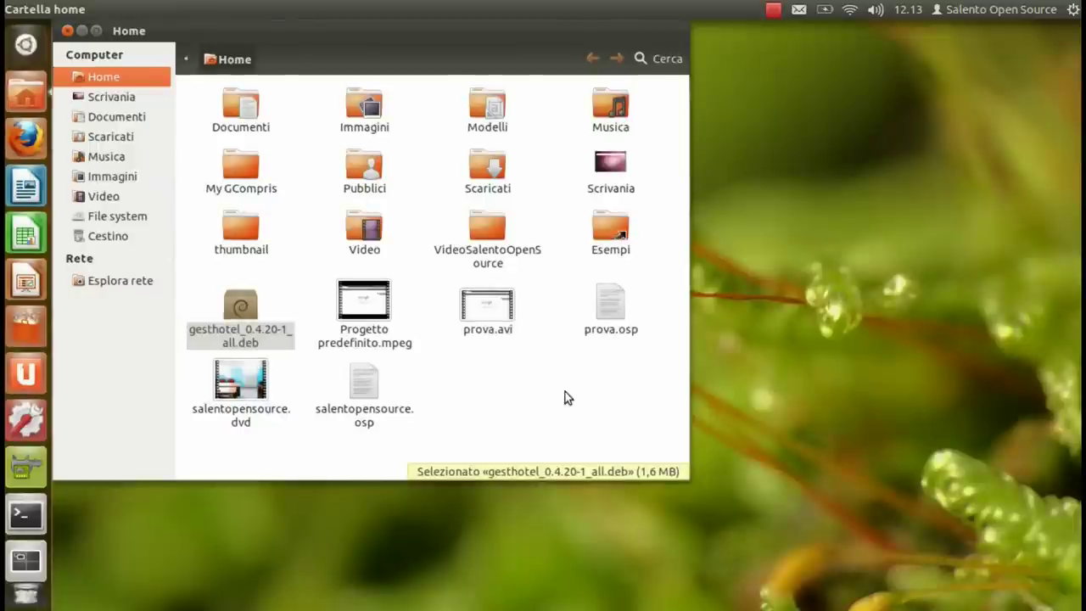
{"action": "key", "text": "ctrl+w"}
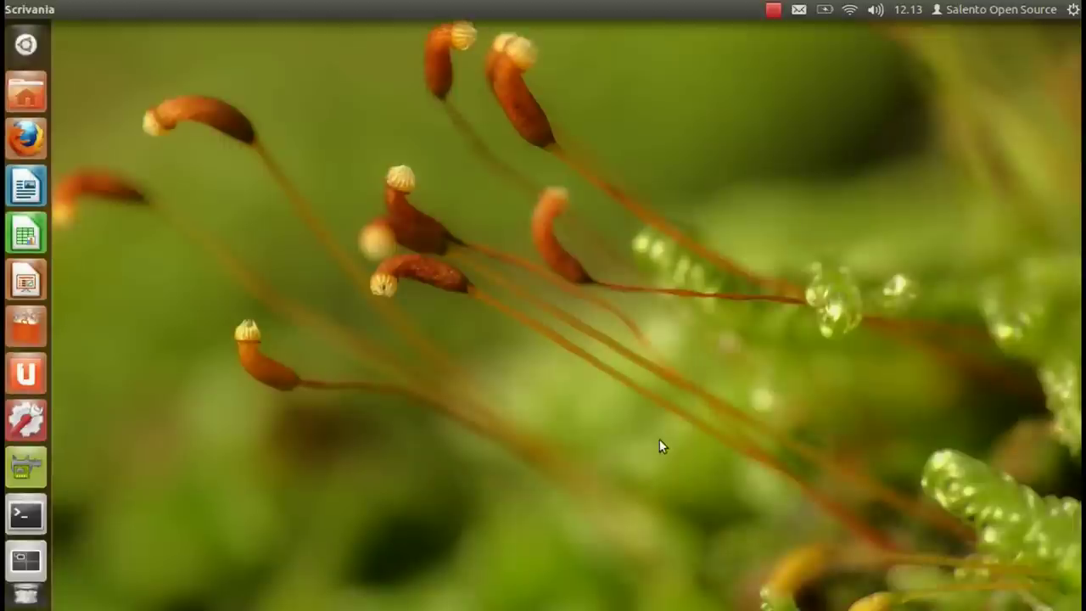
{"action": "key", "text": "super"}
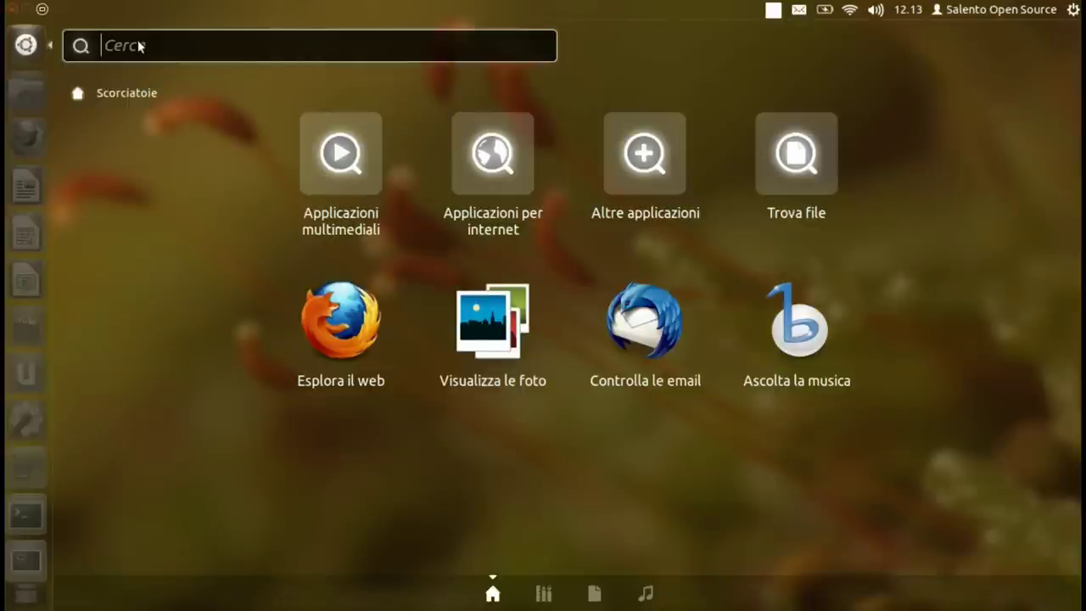
{"action": "type", "text": "gest"}
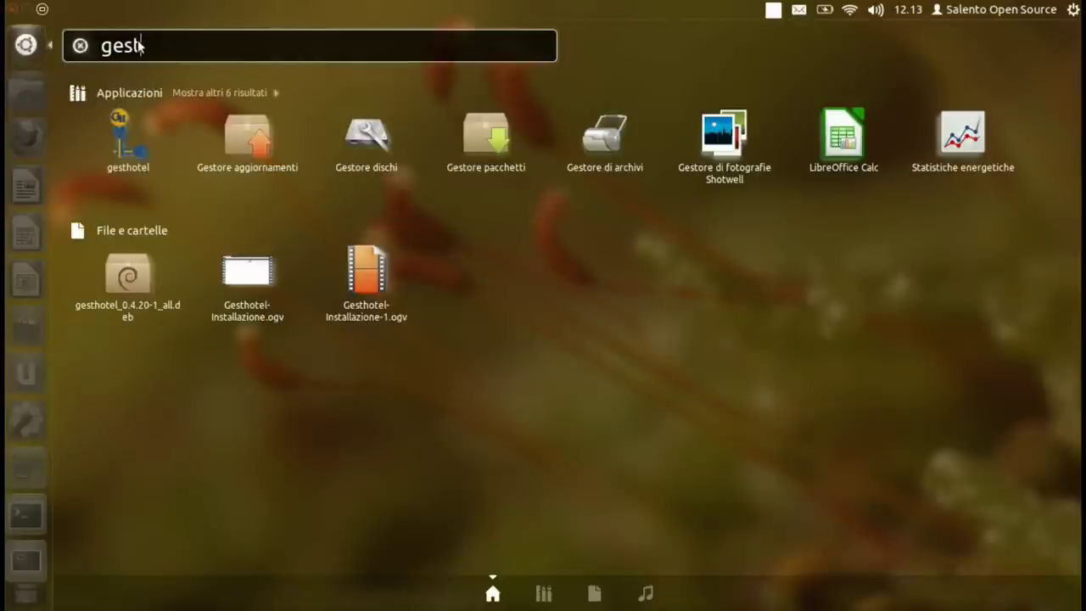
{"action": "type", "text": "hote"}
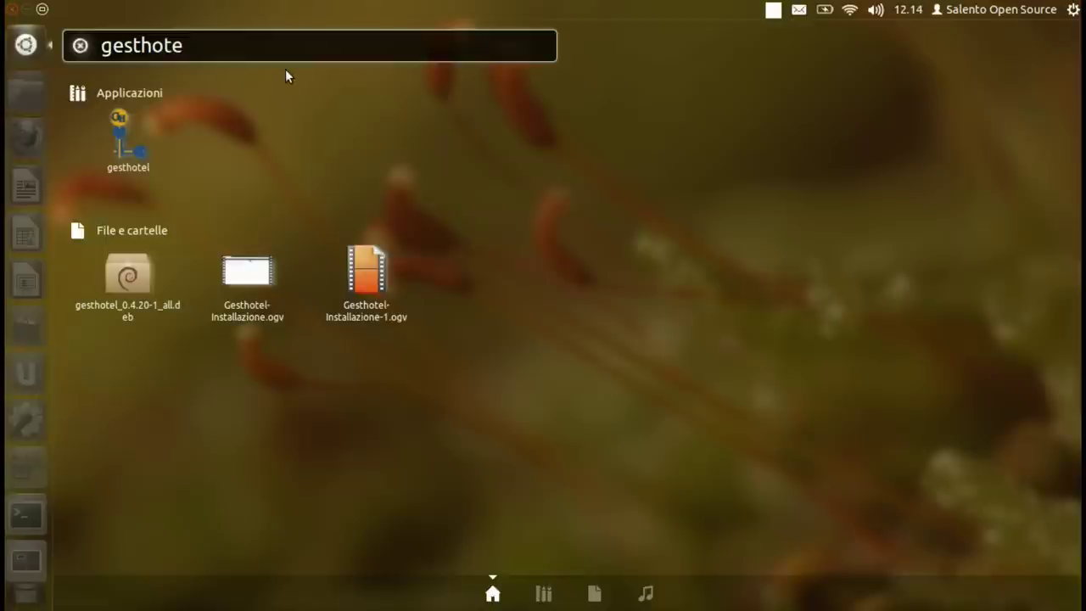
{"action": "left_click", "coordinate": [121, 144]}
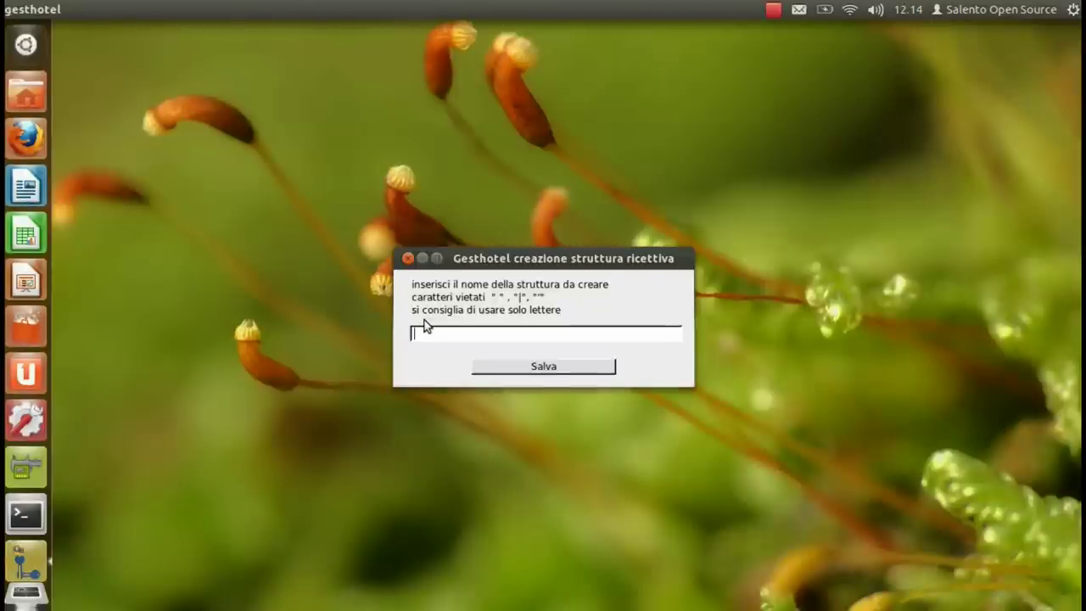
Step: Name the new accommodation structure HotelSalento and save it
{"action": "left_click_drag", "start_coordinate": [485, 257], "coordinate": [504, 215]}
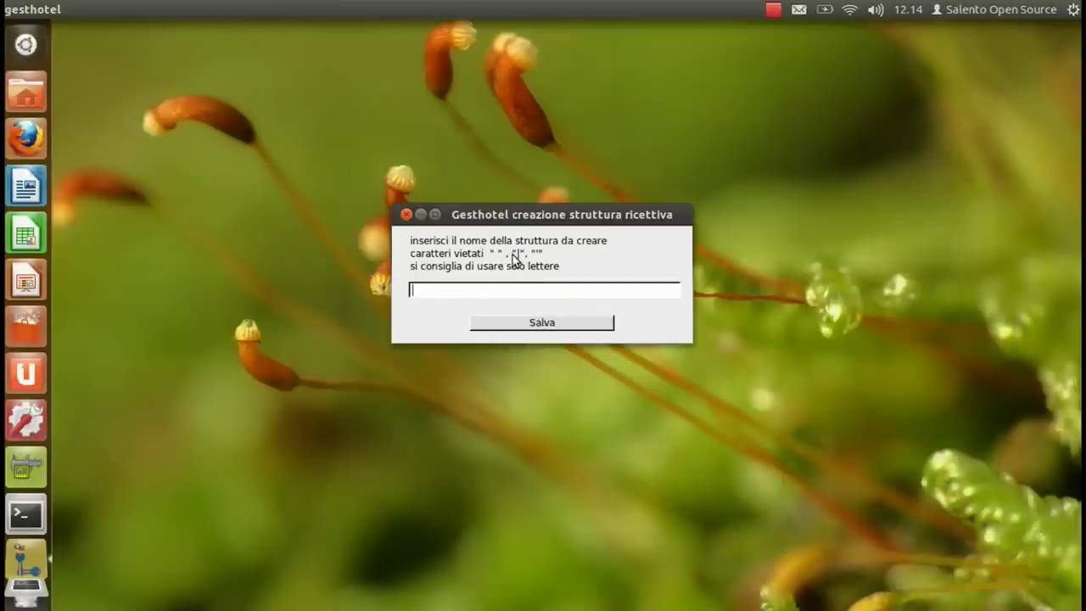
{"action": "type", "text": "<hotel"}
{"action": "key", "text": "BackSpace"}
{"action": "key", "text": "BackSpace"}
{"action": "key", "text": "BackSpace"}
{"action": "key", "text": "BackSpace"}
{"action": "key", "text": "BackSpace"}
{"action": "key", "text": "BackSpace"}
{"action": "type", "text": "HotelSalento"}
{"action": "left_click", "coordinate": [528, 326]}
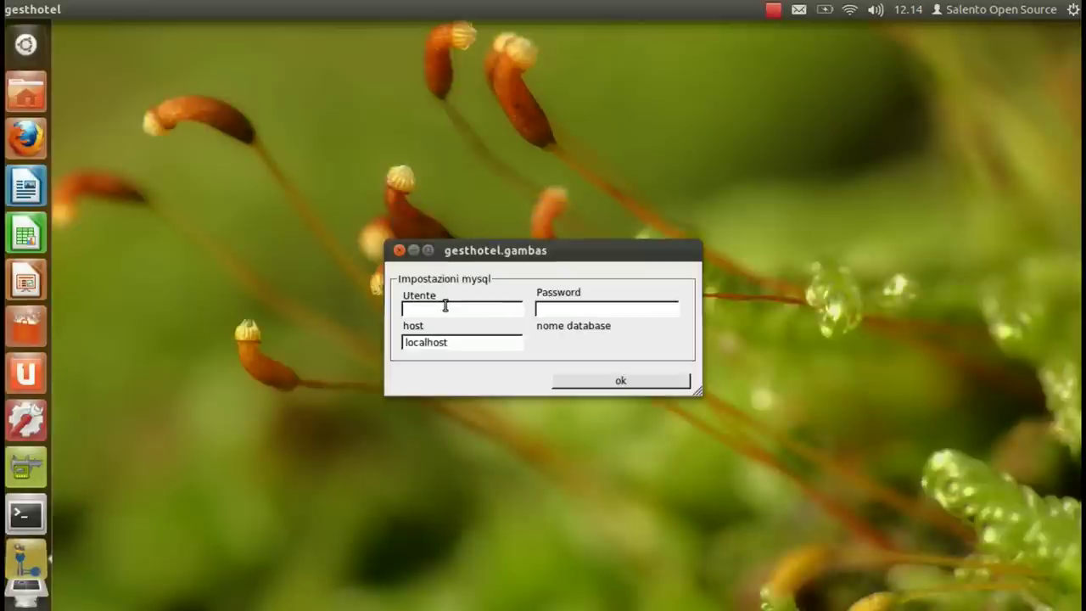
Step: Set the MySQL connection to user root with its password on host localhost
{"action": "left_click", "coordinate": [560, 310]}
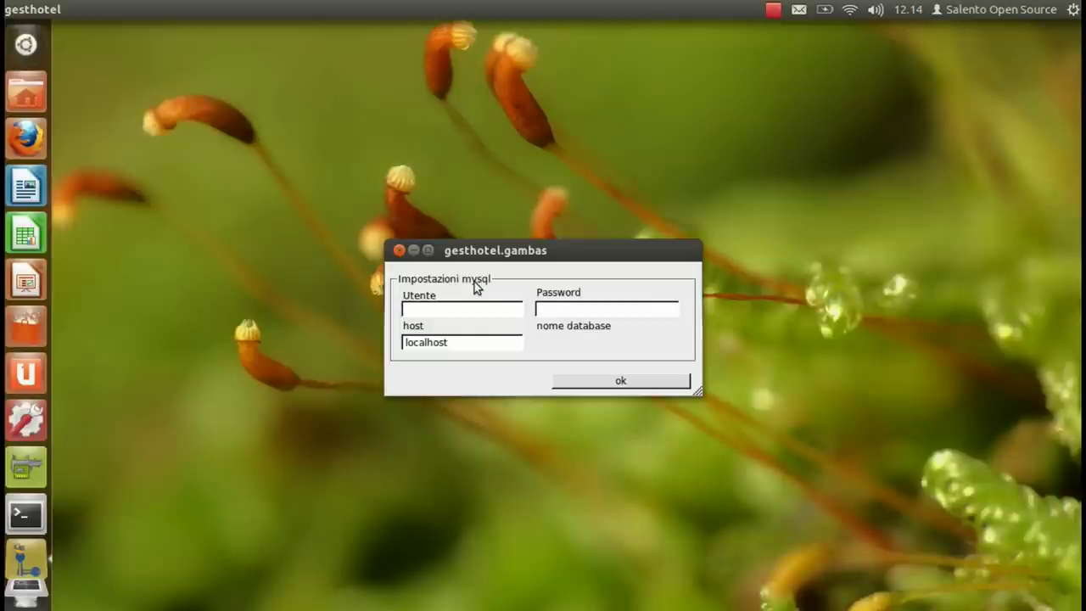
{"action": "left_click", "coordinate": [471, 307]}
{"action": "type", "text": "r"}
{"action": "type", "text": "oot"}
{"action": "type", "text": "****"}
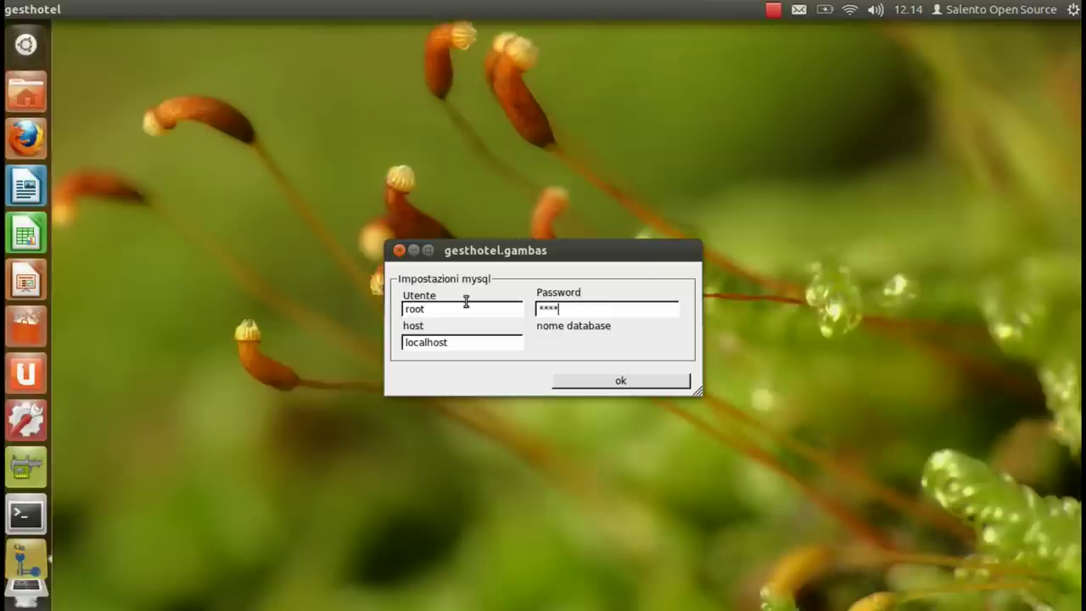
{"action": "left_click", "coordinate": [619, 384]}
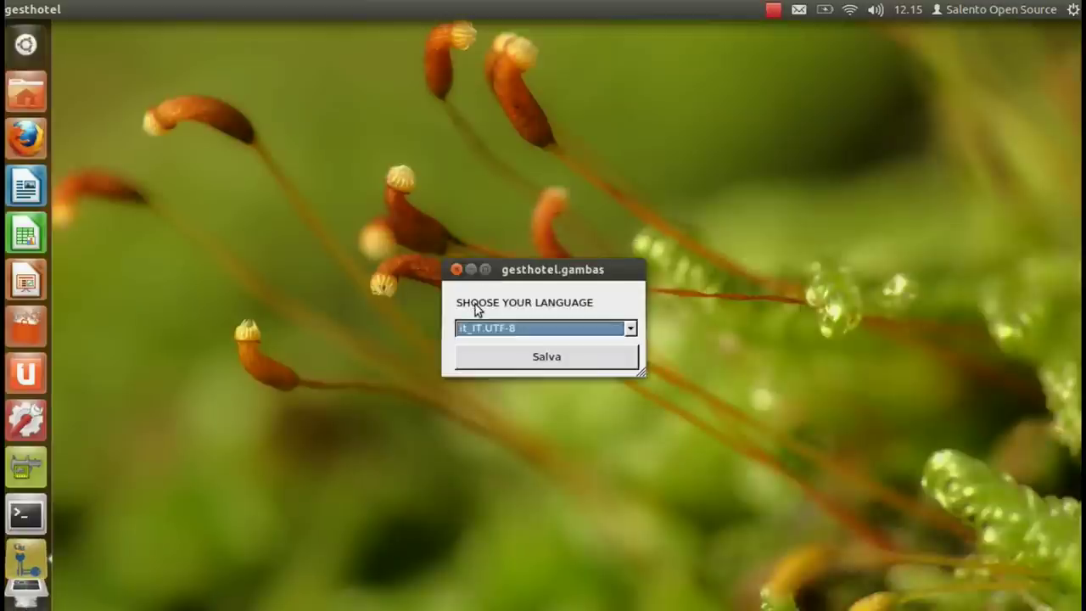
Step: Save it_IT.UTF-8 as the language, acknowledge the notice, and clear the room count
{"action": "left_click", "coordinate": [627, 332]}
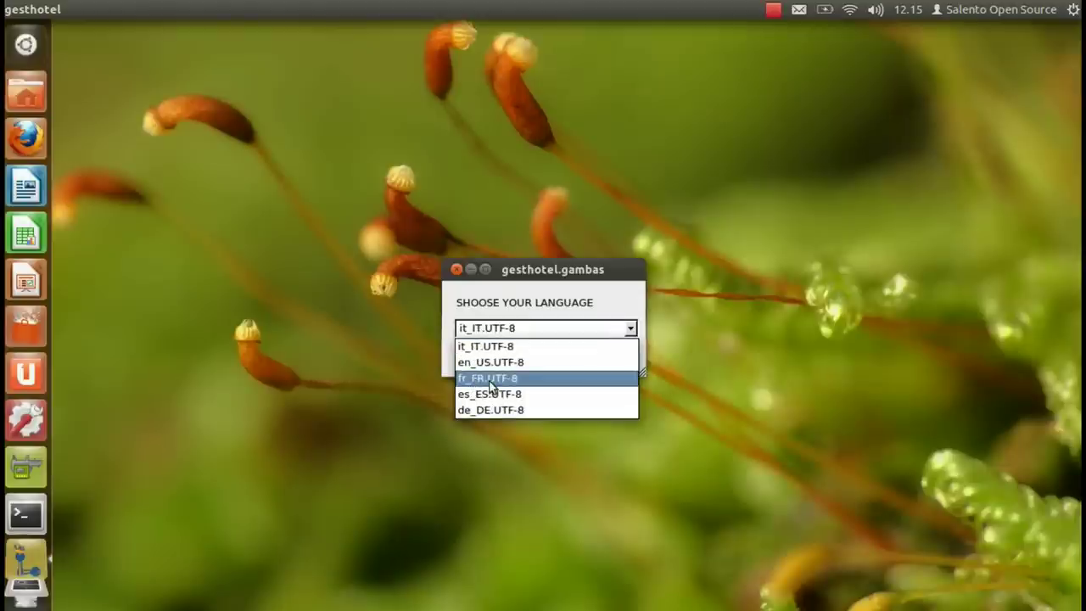
{"action": "left_click", "coordinate": [495, 328]}
{"action": "left_click", "coordinate": [548, 362]}
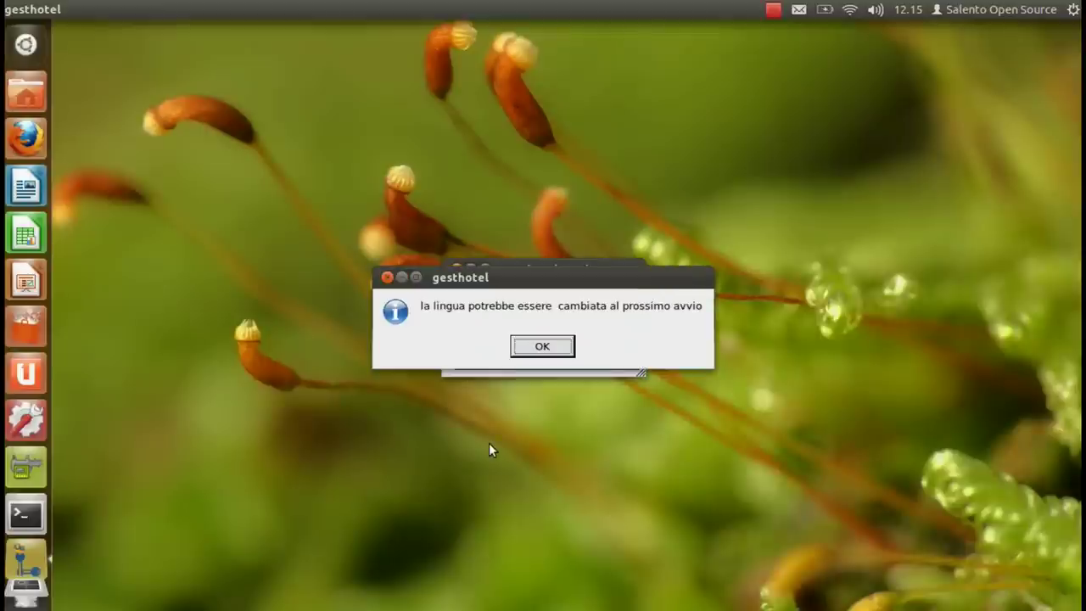
{"action": "left_click", "coordinate": [534, 350]}
{"action": "key", "text": "BackSpace"}
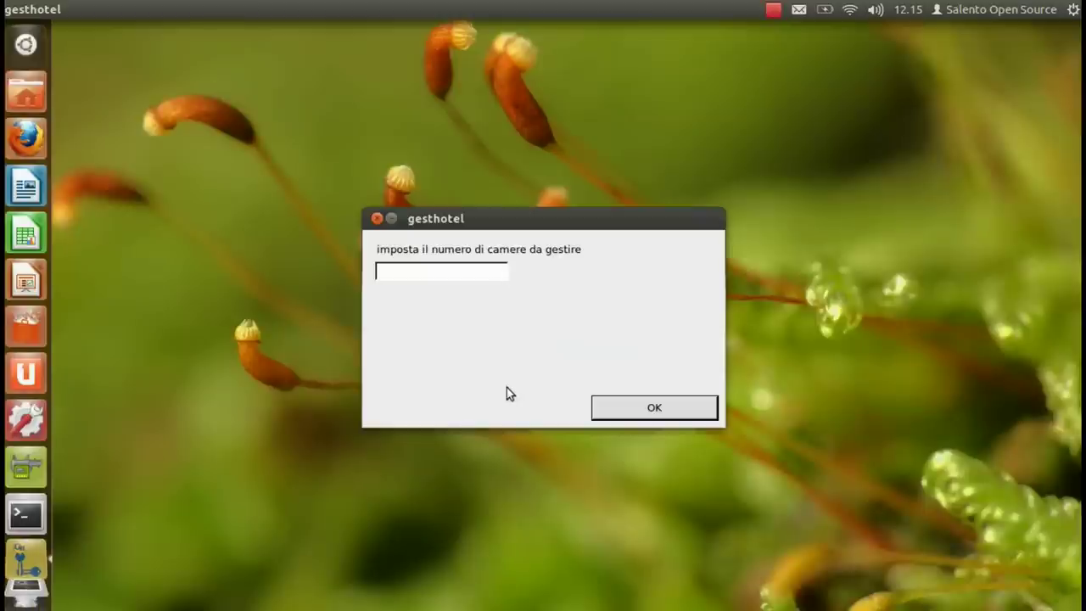
Step: Submit 10 rooms and dismiss the resulting missing MySQL driver error
{"action": "type", "text": "10"}
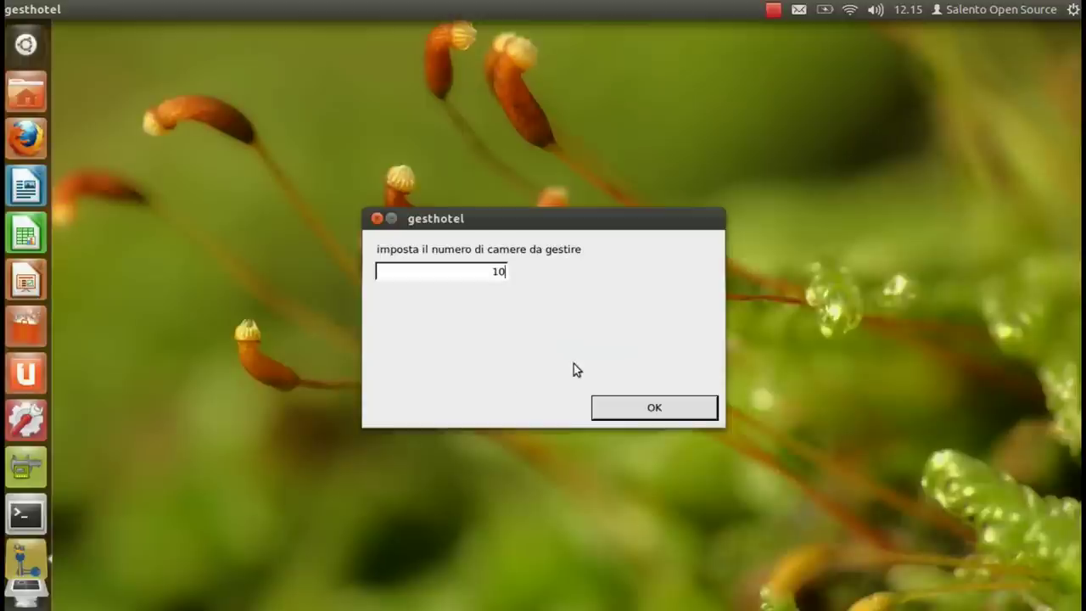
{"action": "left_click", "coordinate": [635, 414]}
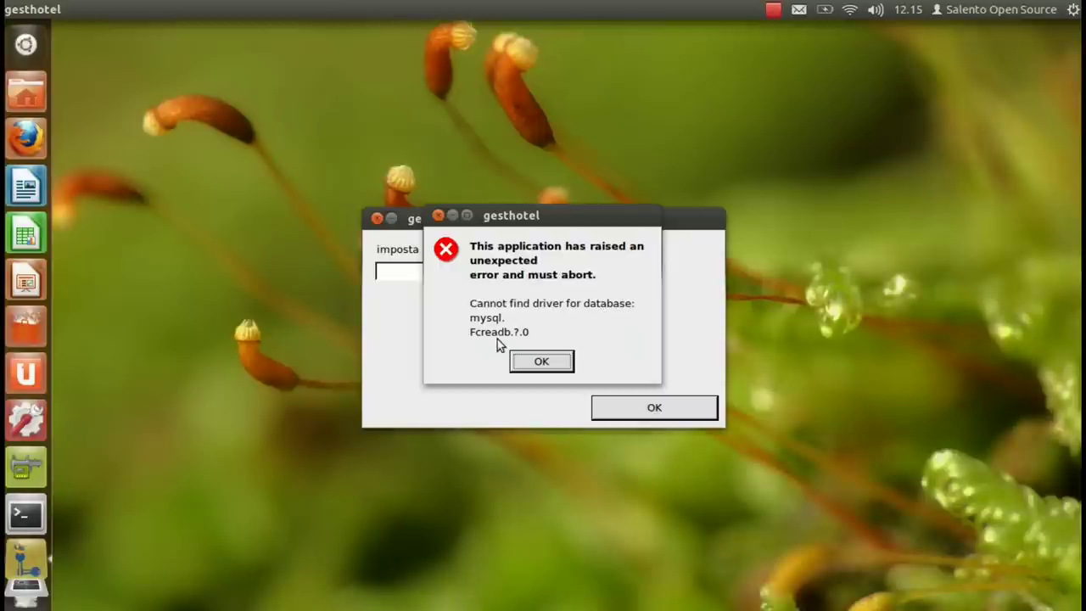
{"action": "left_click", "coordinate": [541, 362]}
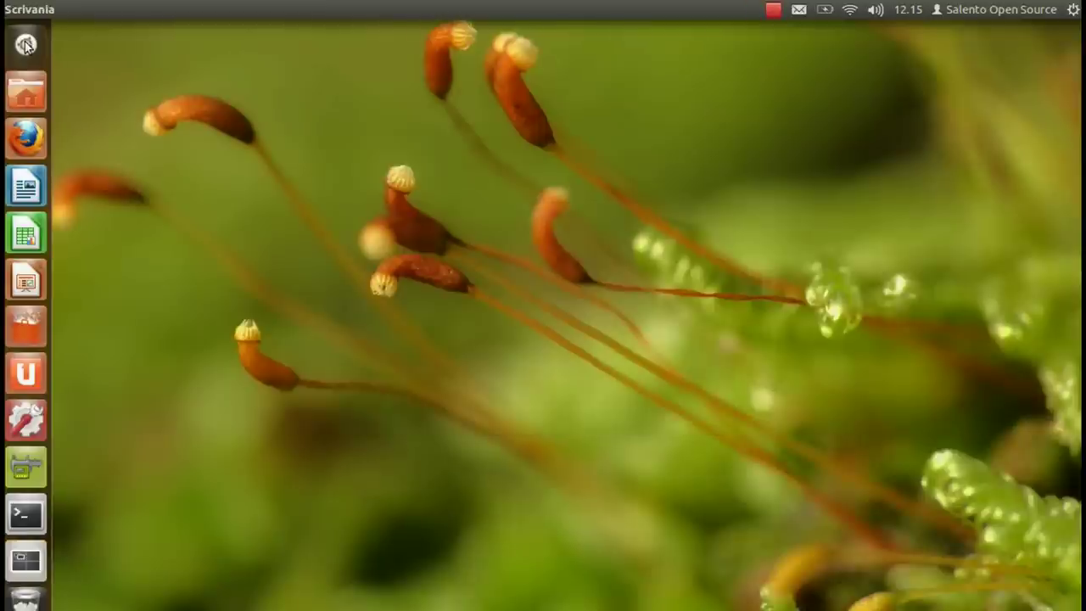
Step: Launch Synaptic Package Manager from the Dash and authorise it with the administrator password
{"action": "left_click", "coordinate": [26, 47]}
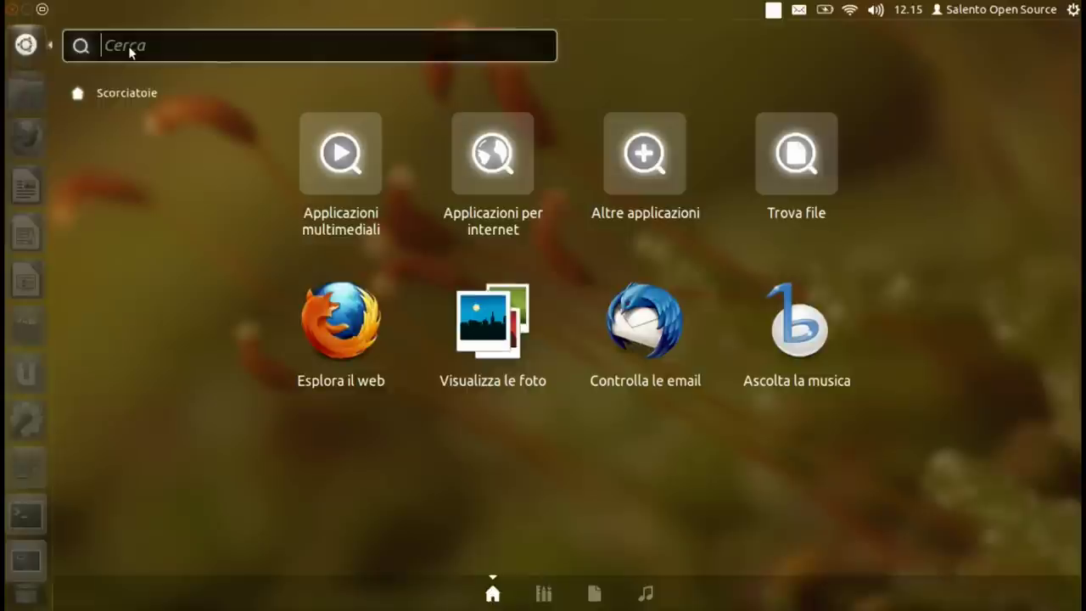
{"action": "type", "text": "sy"}
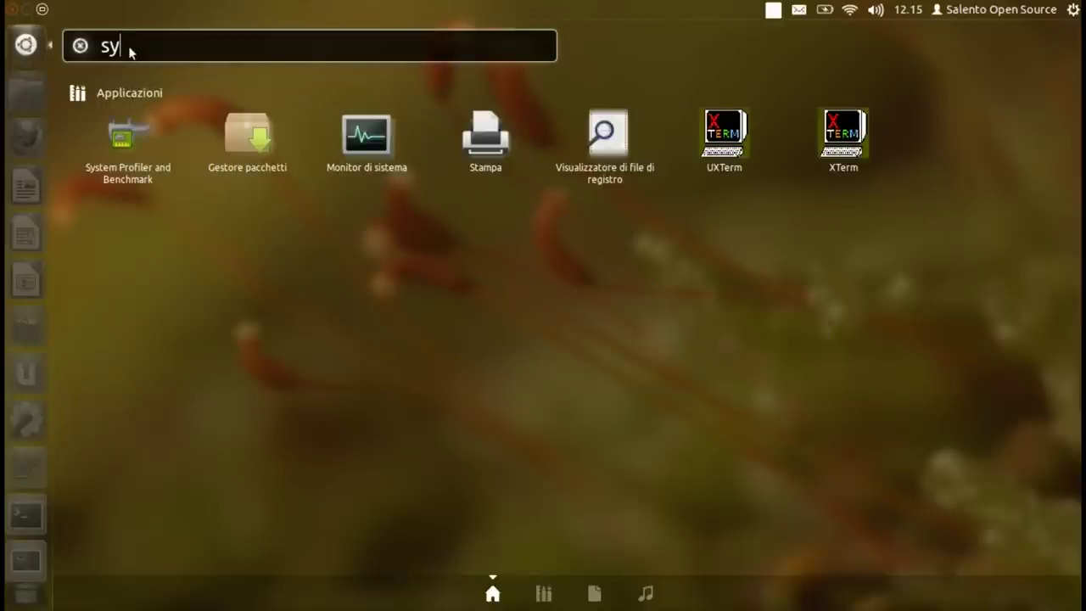
{"action": "left_click", "coordinate": [250, 203]}
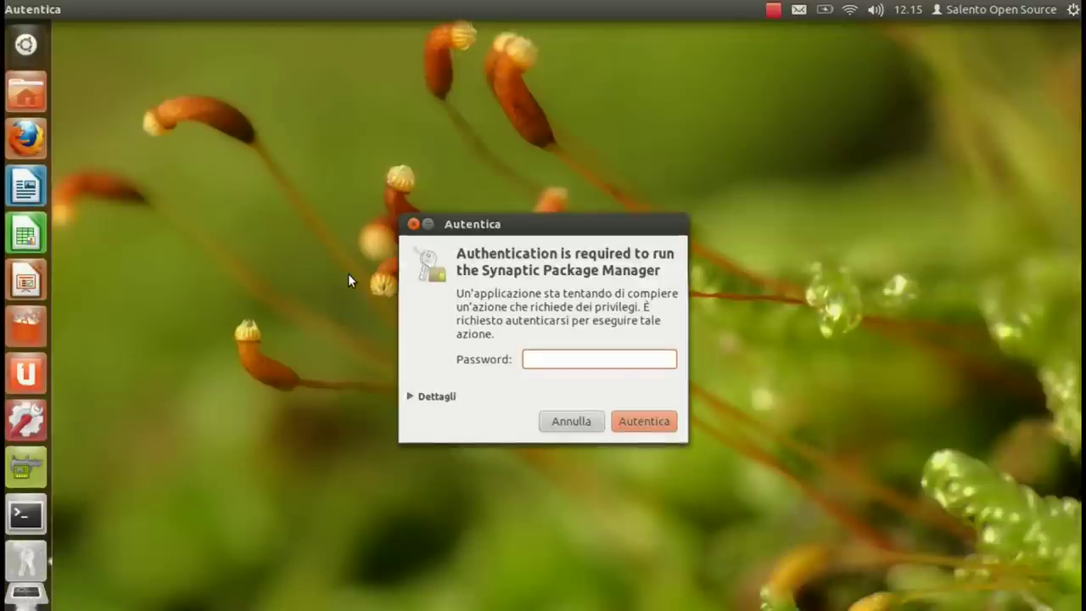
{"action": "type", "text": "••••••••••"}
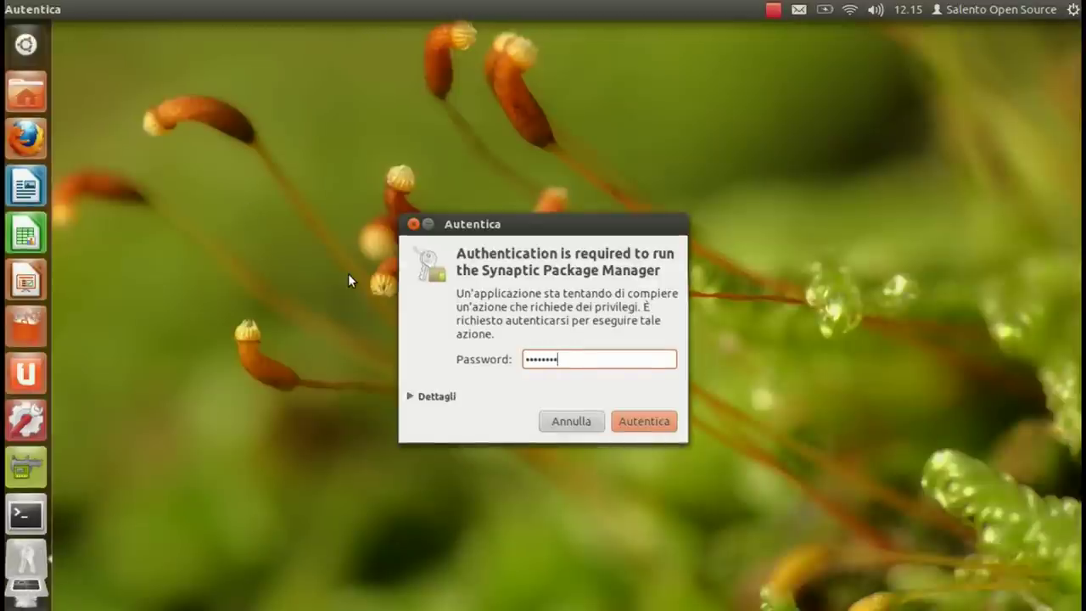
{"action": "key", "text": "Return"}
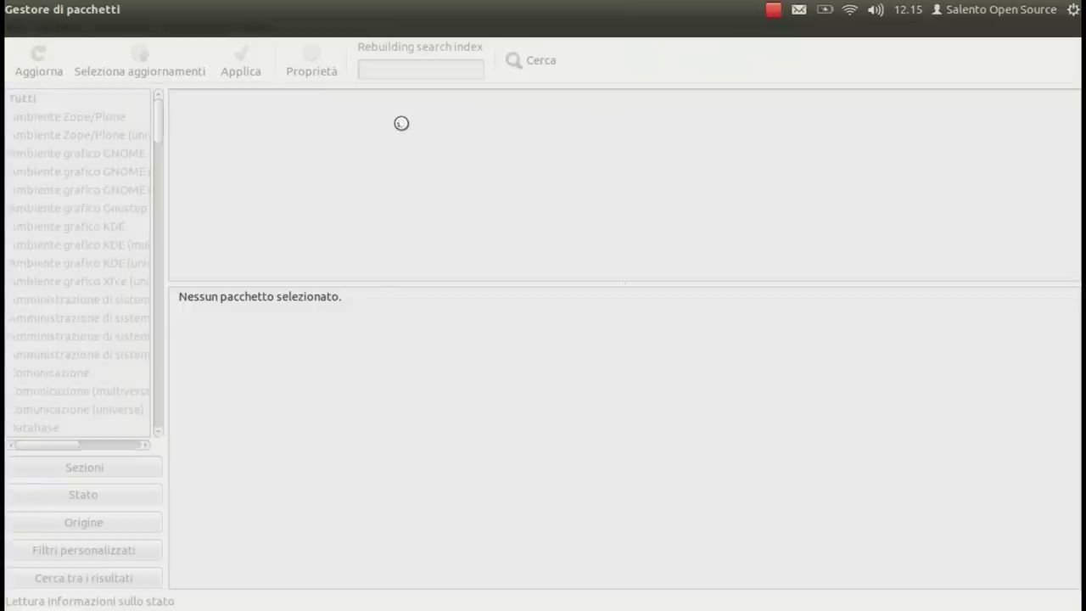
Step: Search Synaptic for gambas and mark gambas2-gb-db-mysql for installation
{"action": "type", "text": "g"}
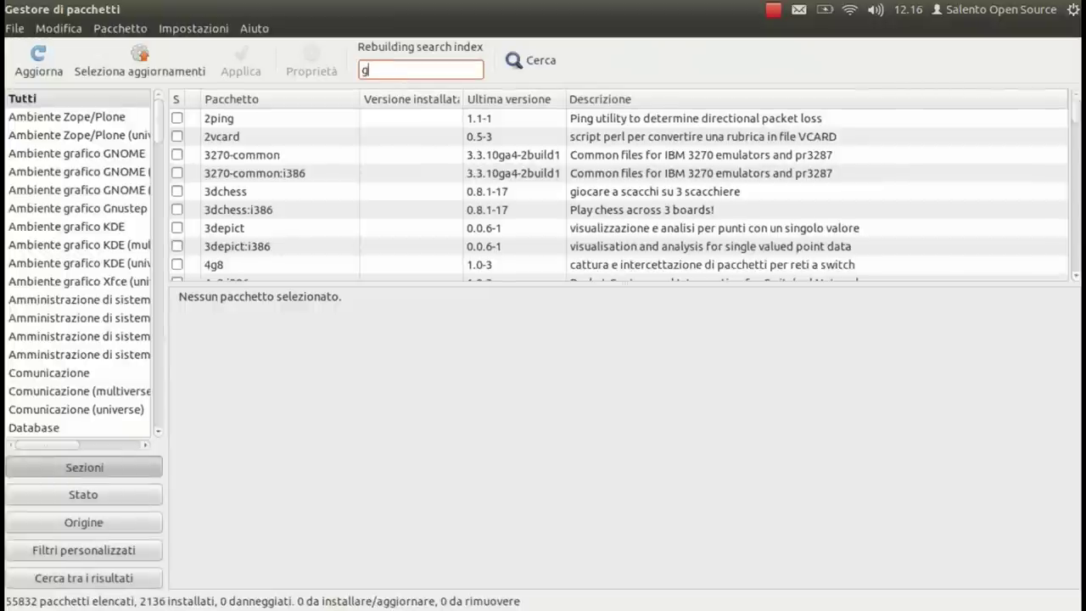
{"action": "type", "text": "ambasa"}
{"action": "key", "text": "BackSpace"}
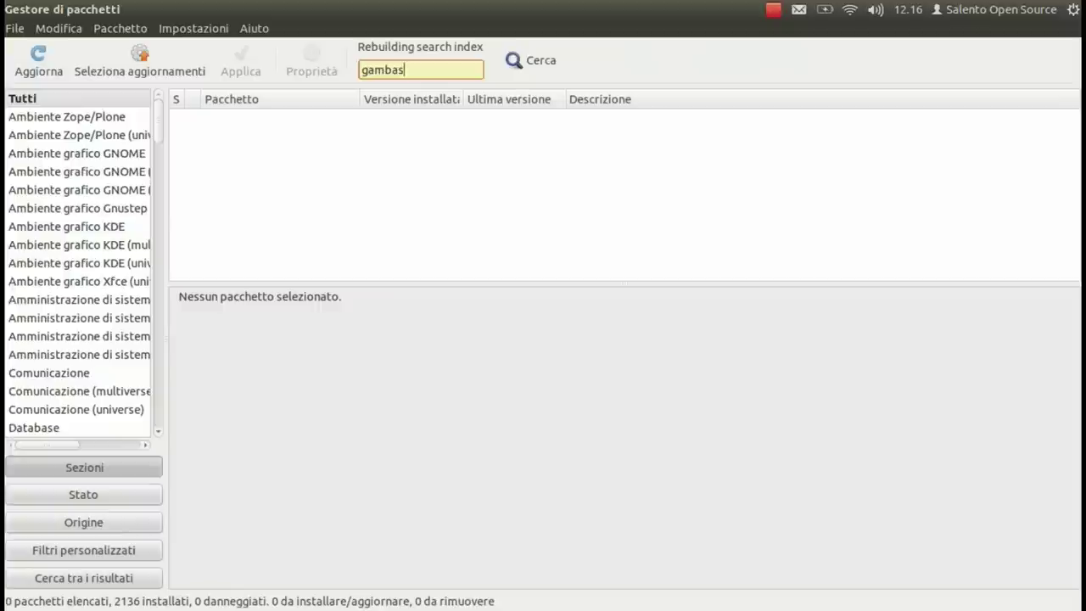
{"action": "scroll", "coordinate": [259, 190], "scroll_direction": "down", "scroll_amount": 2}
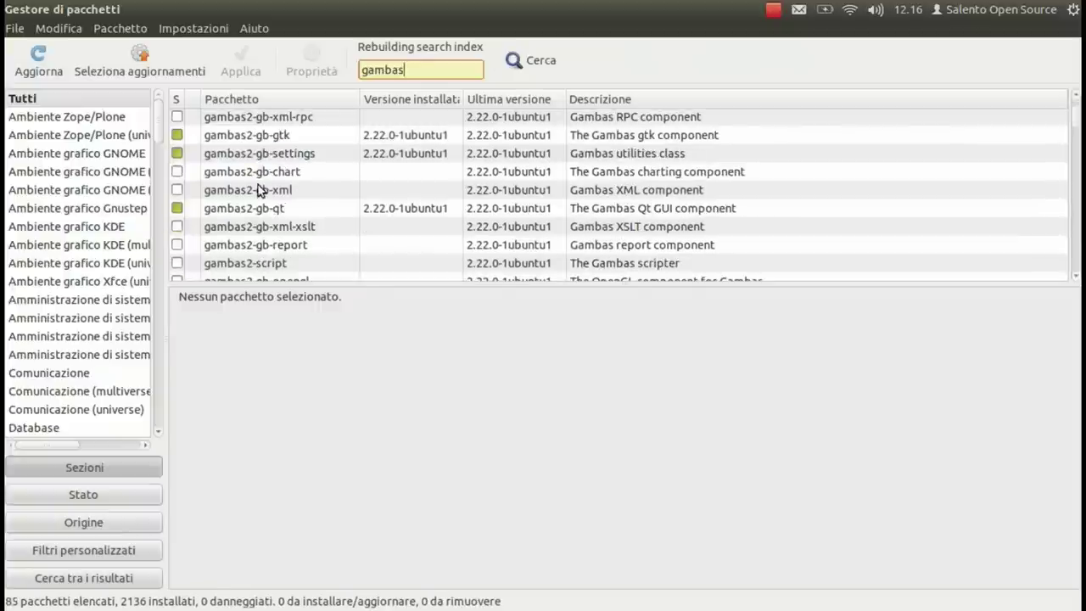
{"action": "scroll", "coordinate": [258, 190], "scroll_direction": "down", "scroll_amount": 8}
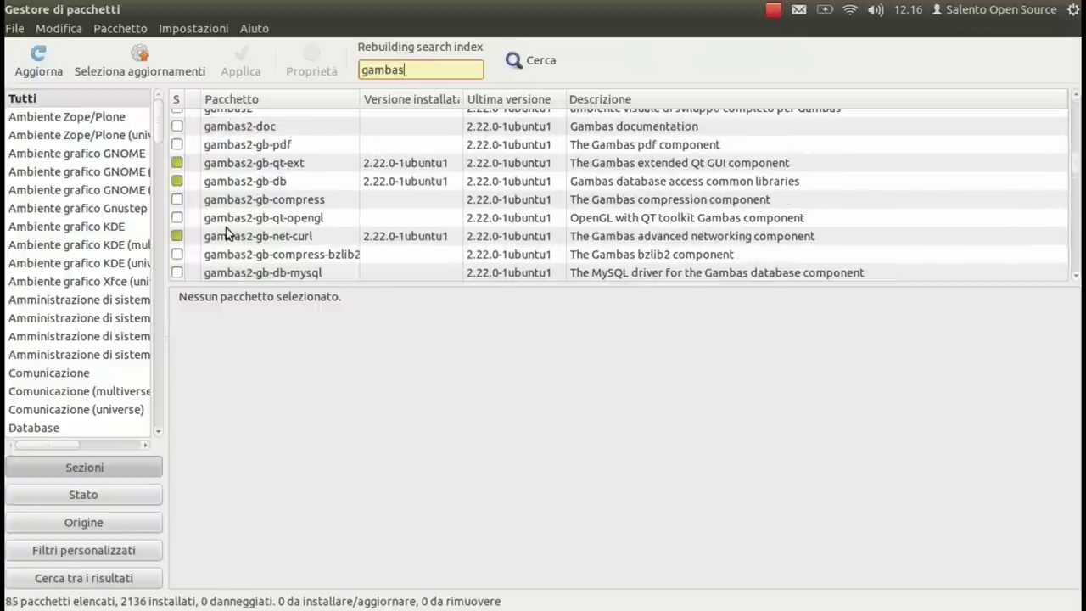
{"action": "scroll", "coordinate": [243, 250], "scroll_direction": "down", "scroll_amount": 1}
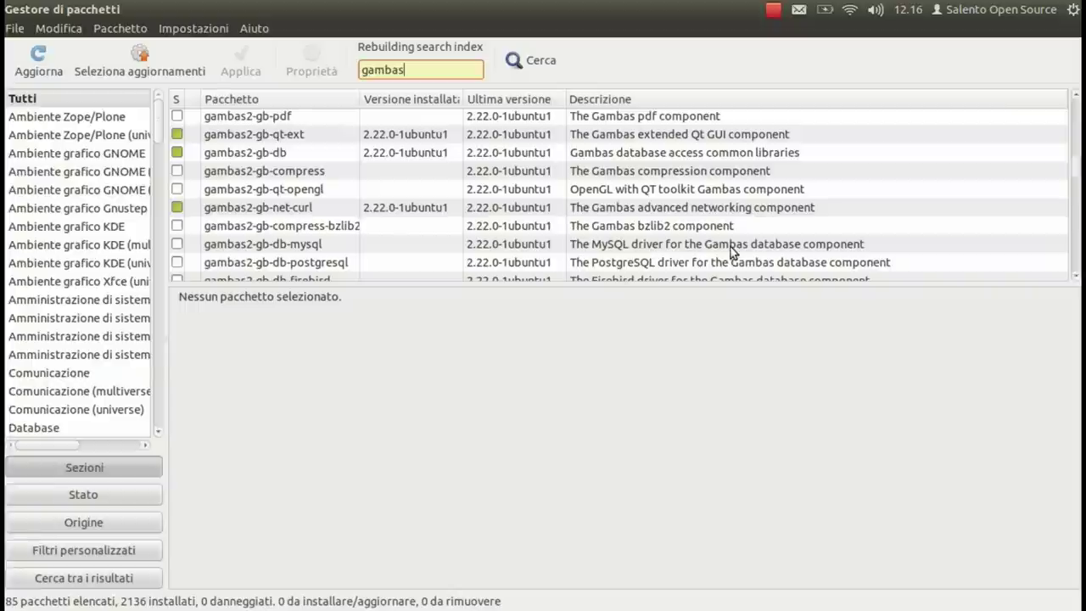
{"action": "left_click", "coordinate": [178, 243]}
{"action": "left_click", "coordinate": [213, 272]}
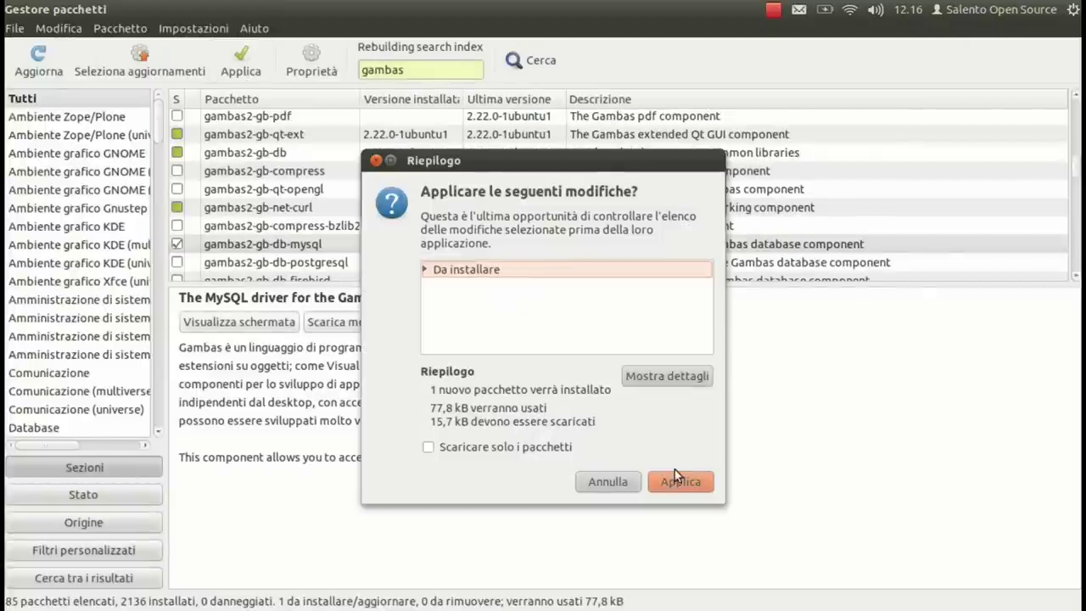
Step: Apply the gambas2-gb-db-mysql installation, dismiss the completion notice, and close Synaptic
{"action": "left_click", "coordinate": [678, 480]}
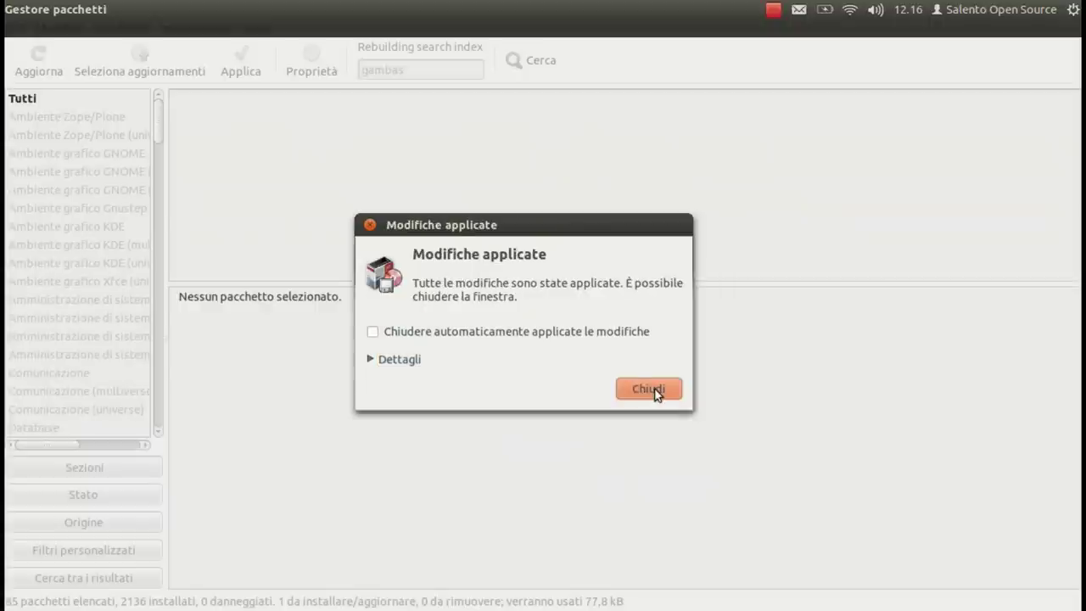
{"action": "left_click", "coordinate": [648, 389]}
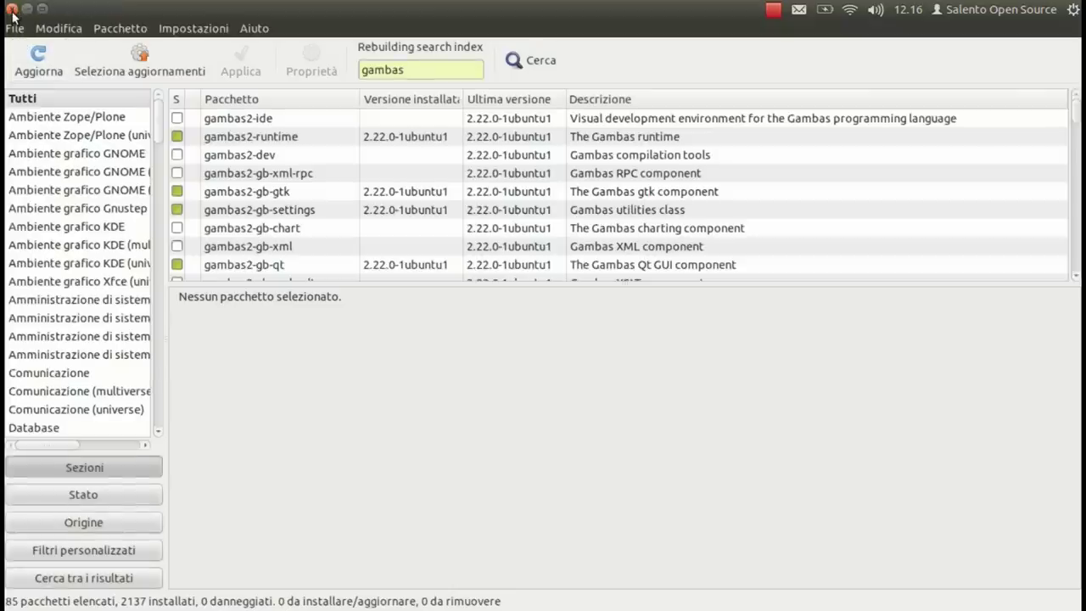
{"action": "left_click", "coordinate": [9, 10]}
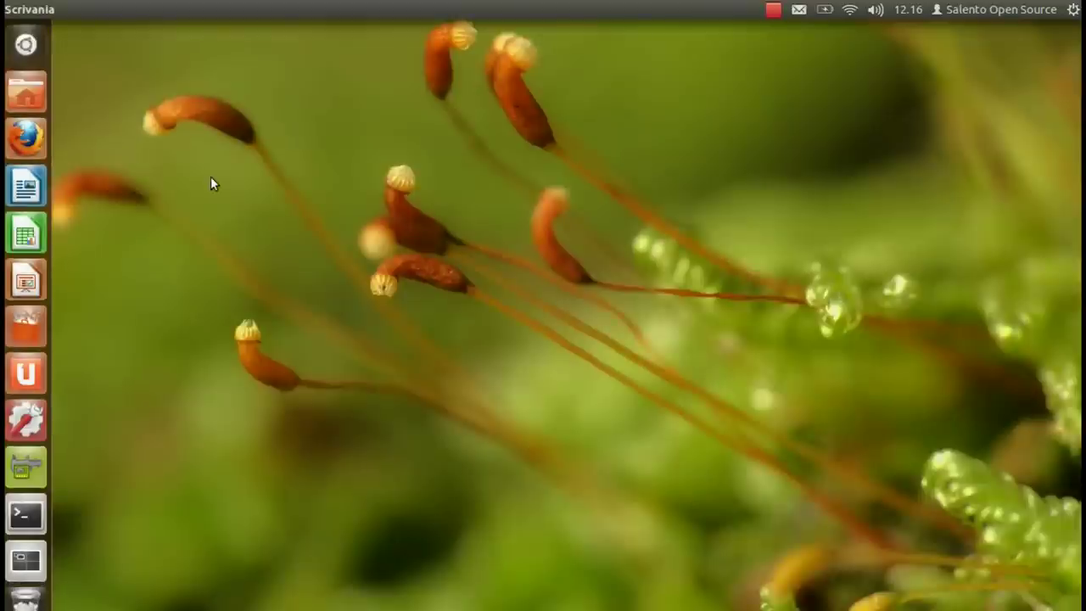
Step: Launch gesthotel from a Dash search for 'gest' and clear the room-count field
{"action": "key", "text": "super"}
{"action": "type", "text": "gest"}
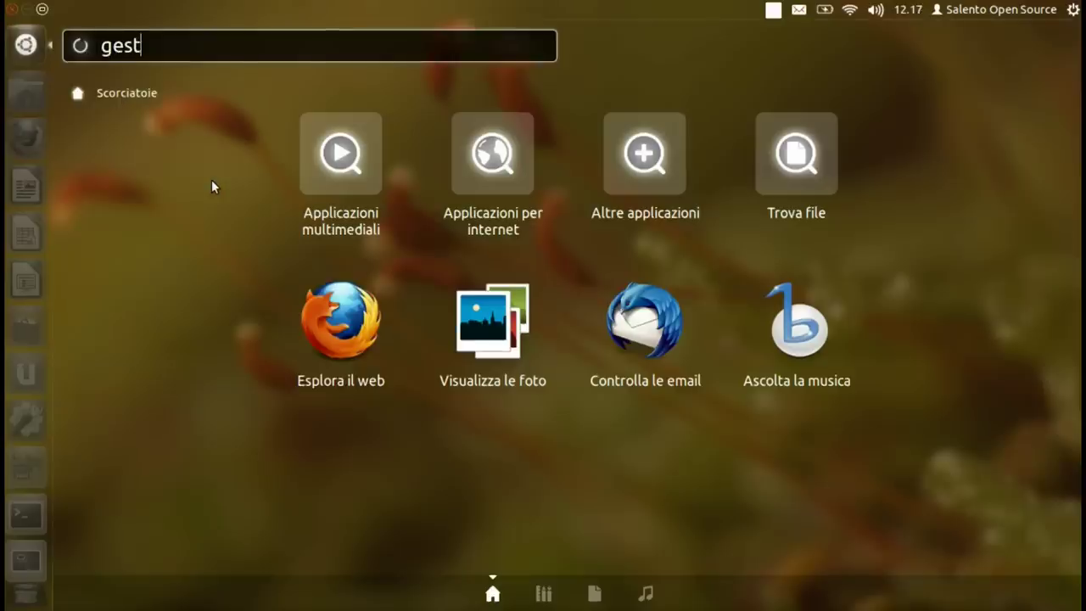
{"action": "left_click", "coordinate": [130, 123]}
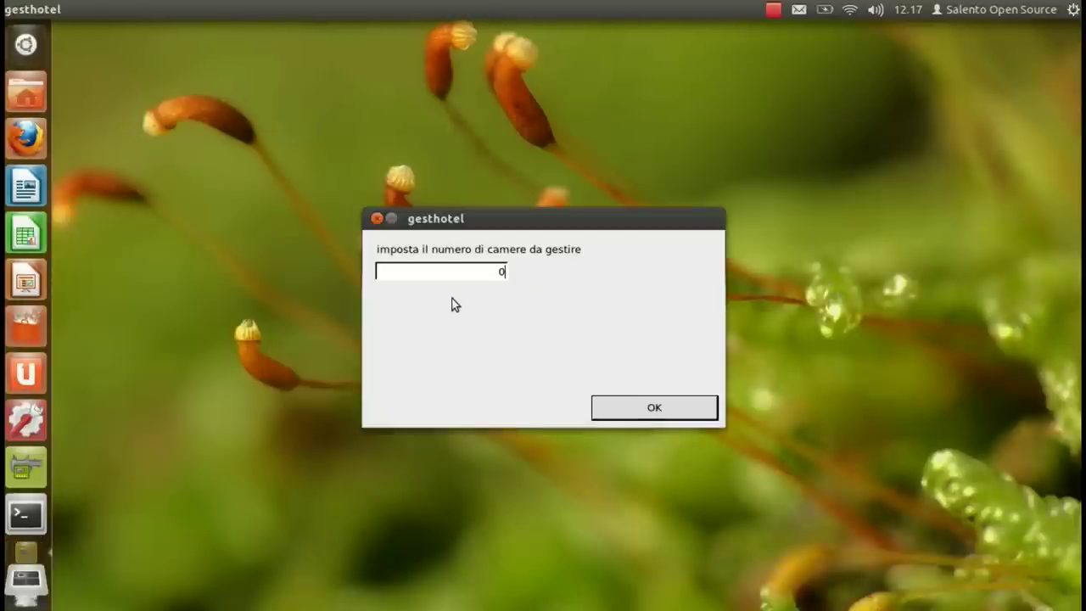
{"action": "key", "text": "BackSpace"}
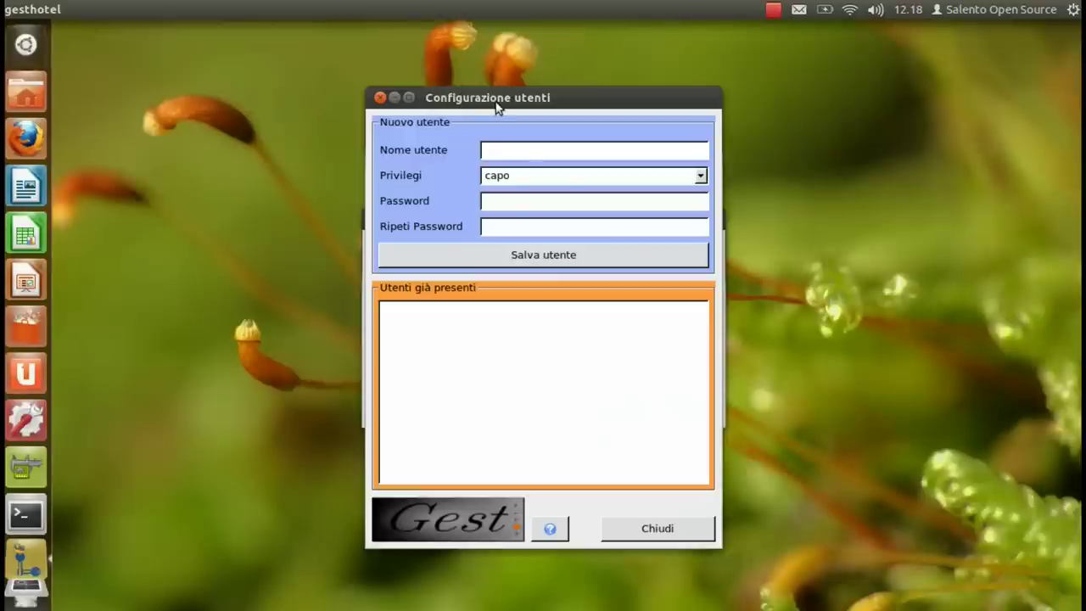
Step: Create user 'admin' with capo privileges, entering the password twice, and save it
{"action": "left_click", "coordinate": [514, 150]}
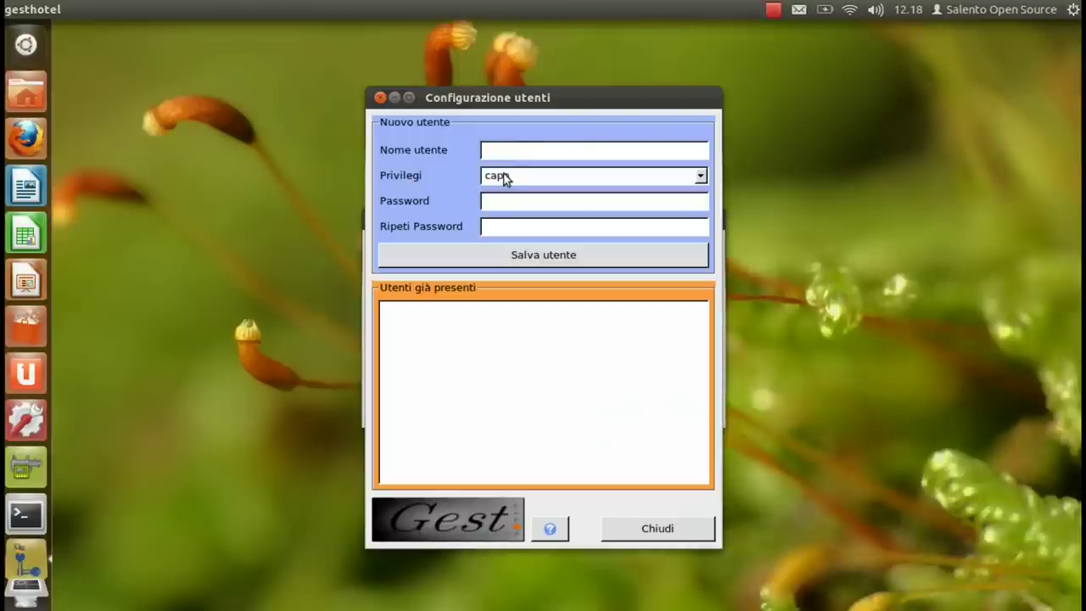
{"action": "type", "text": "admin"}
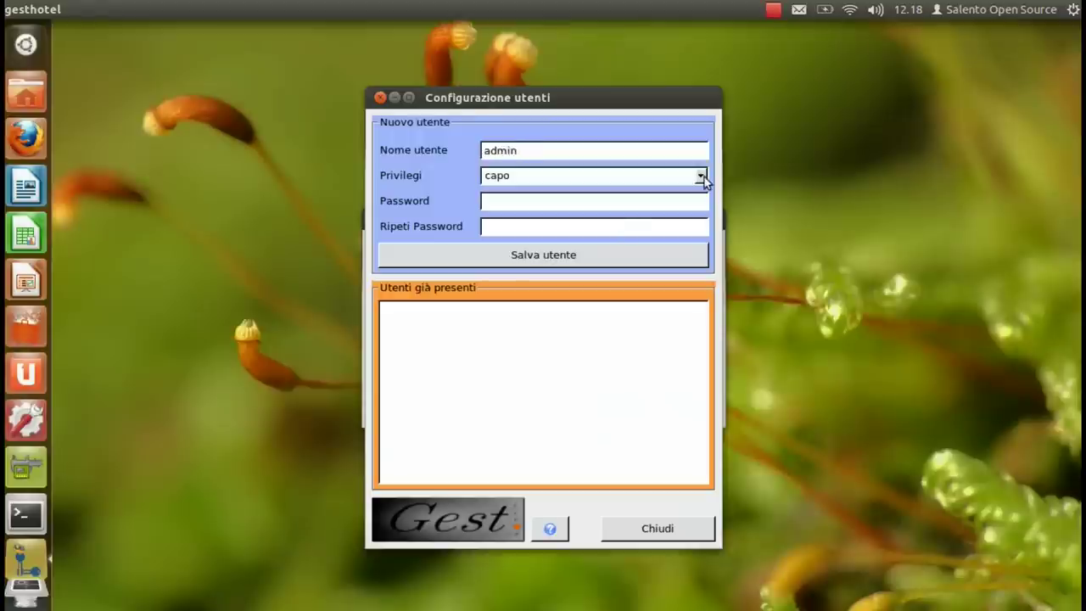
{"action": "left_click", "coordinate": [702, 176]}
{"action": "left_click", "coordinate": [701, 178]}
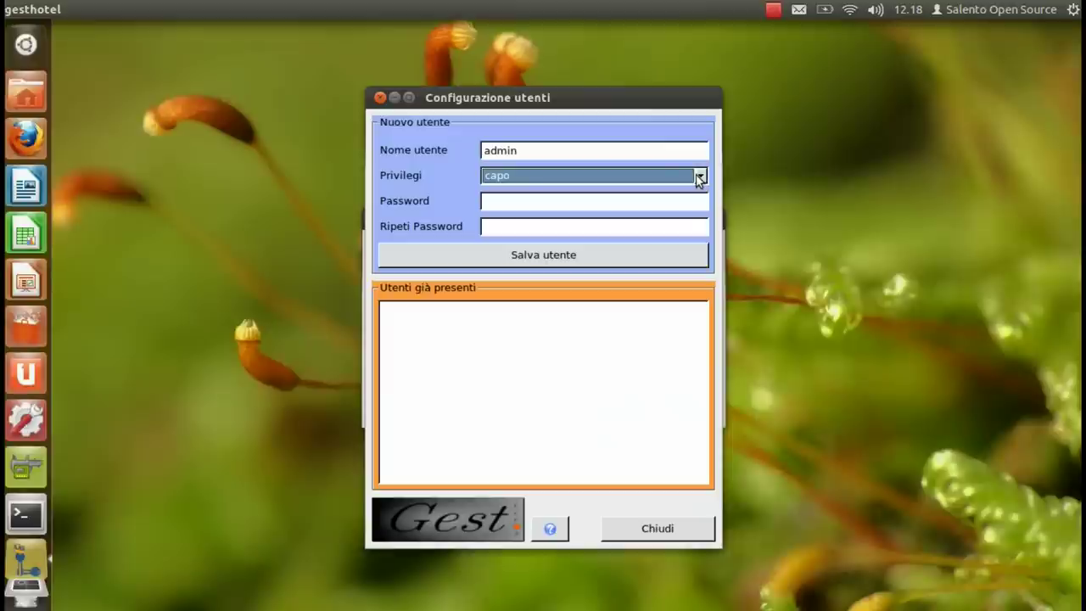
{"action": "left_click", "coordinate": [493, 204]}
{"action": "type", "text": "admin"}
{"action": "key", "text": "Tab"}
{"action": "type", "text": "admin"}
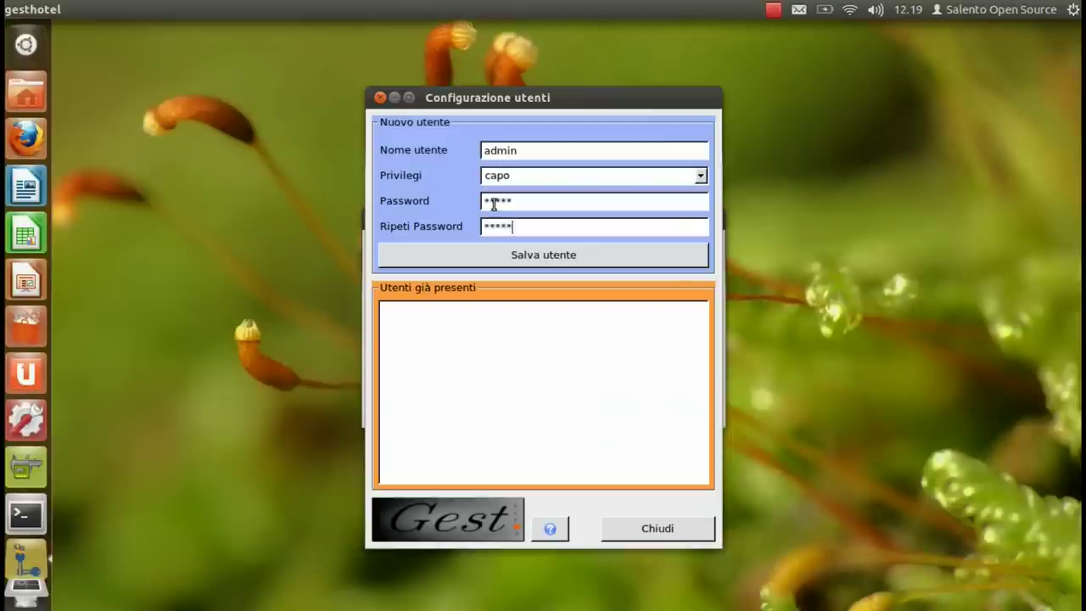
{"action": "left_click", "coordinate": [534, 255]}
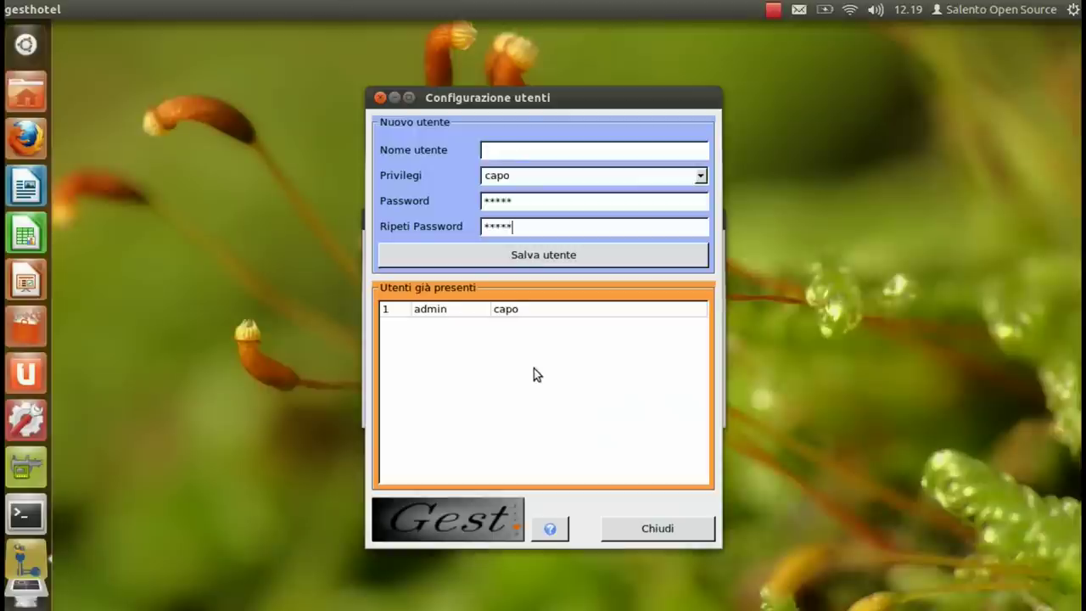
Step: Leave the privilege level at capo and close the user configuration form
{"action": "left_click", "coordinate": [701, 176]}
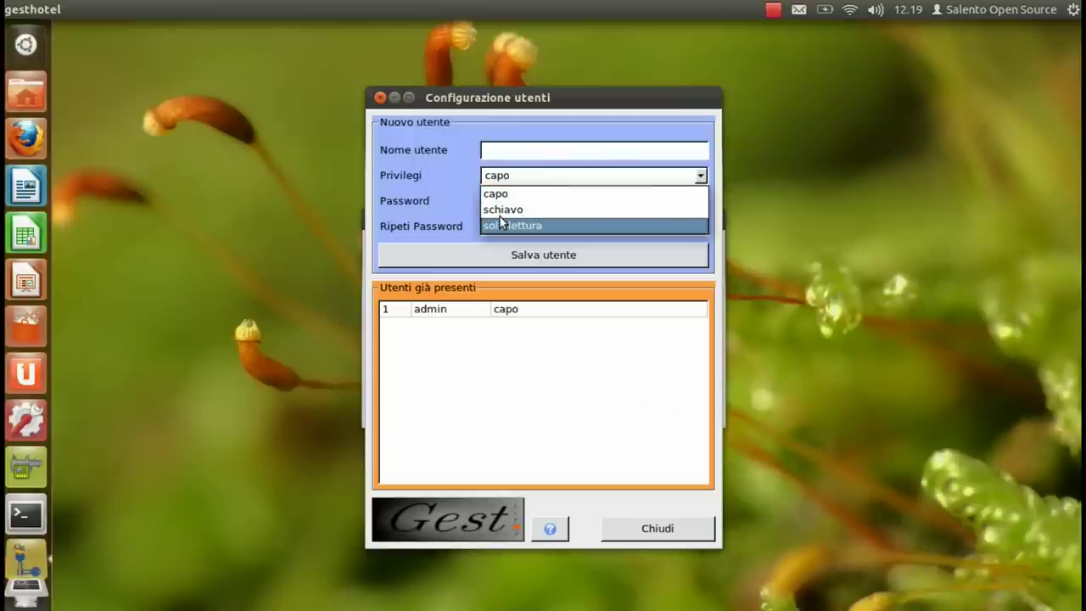
{"action": "left_click", "coordinate": [535, 118]}
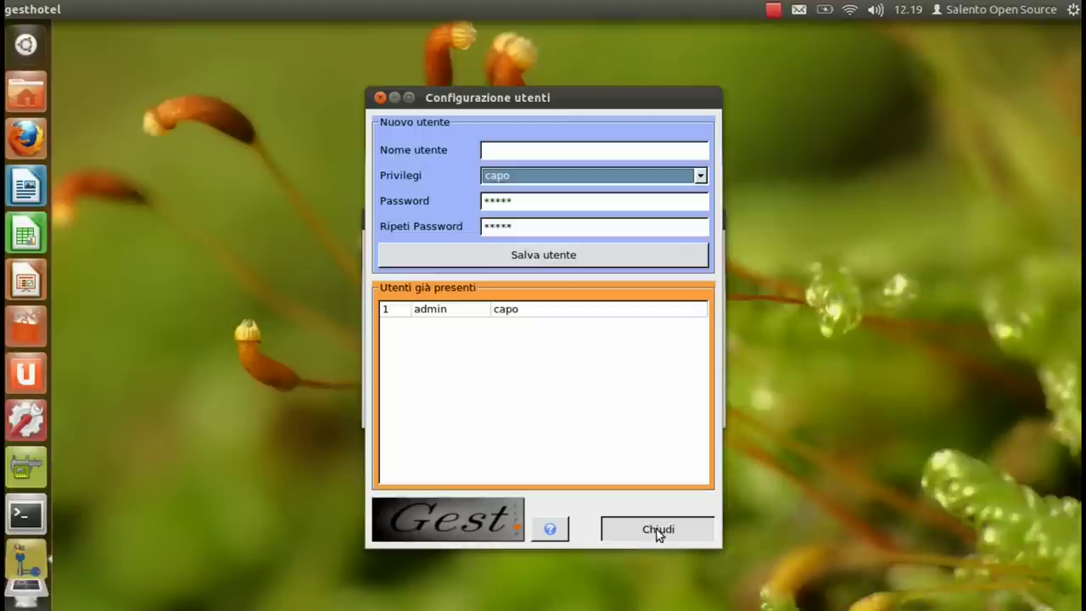
{"action": "left_click", "coordinate": [657, 529]}
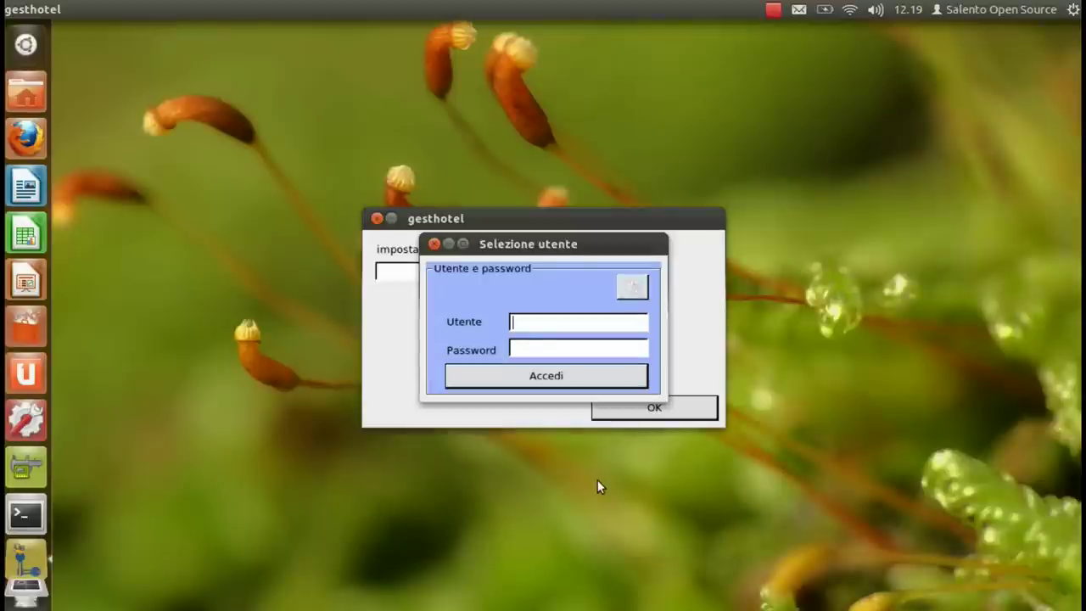
Step: Log in as admin with its password, accept 10 rooms, and show the Visualizza > Planning grid
{"action": "type", "text": "admin"}
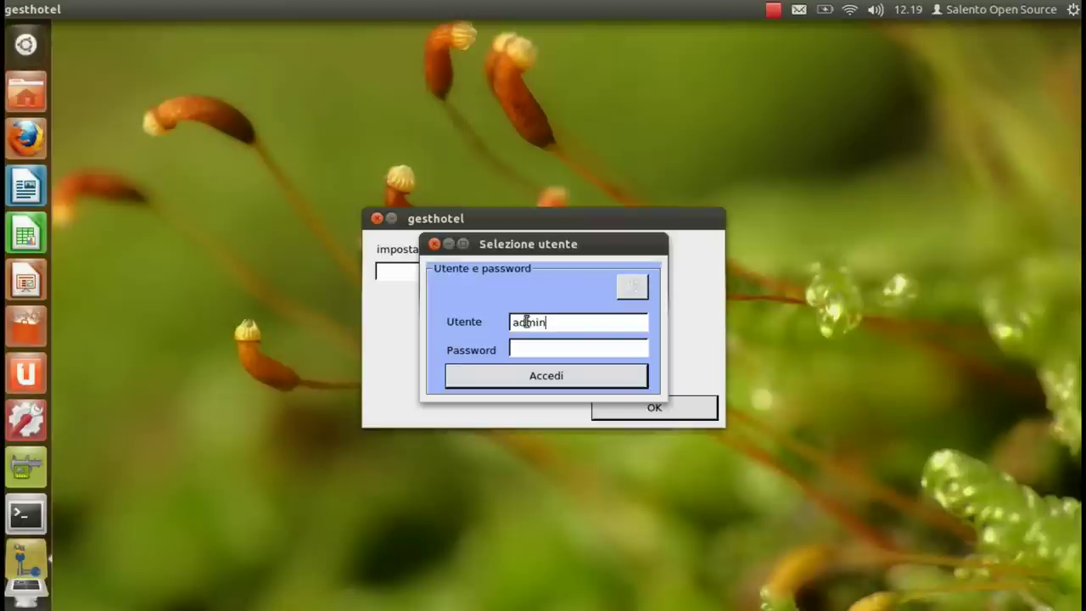
{"action": "type", "text": "admin"}
{"action": "left_click", "coordinate": [536, 380]}
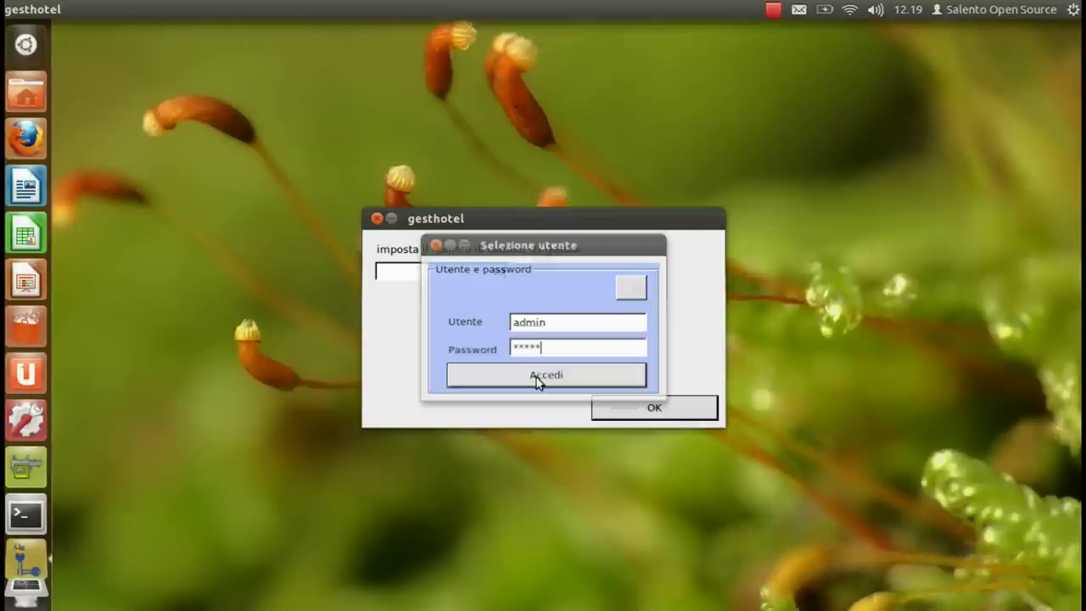
{"action": "key", "text": "Return"}
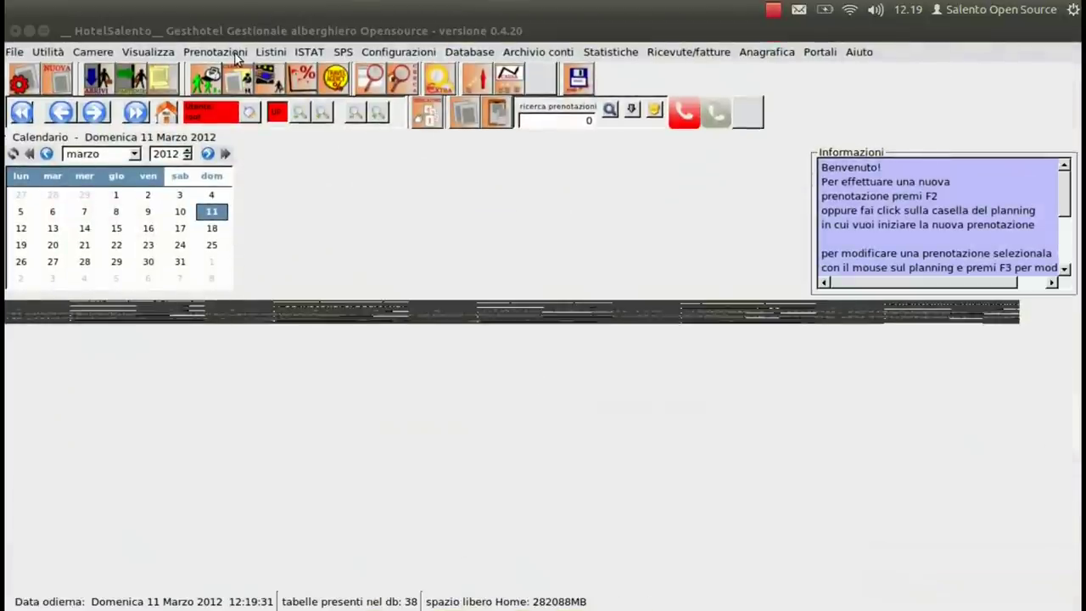
{"action": "left_click", "coordinate": [148, 51]}
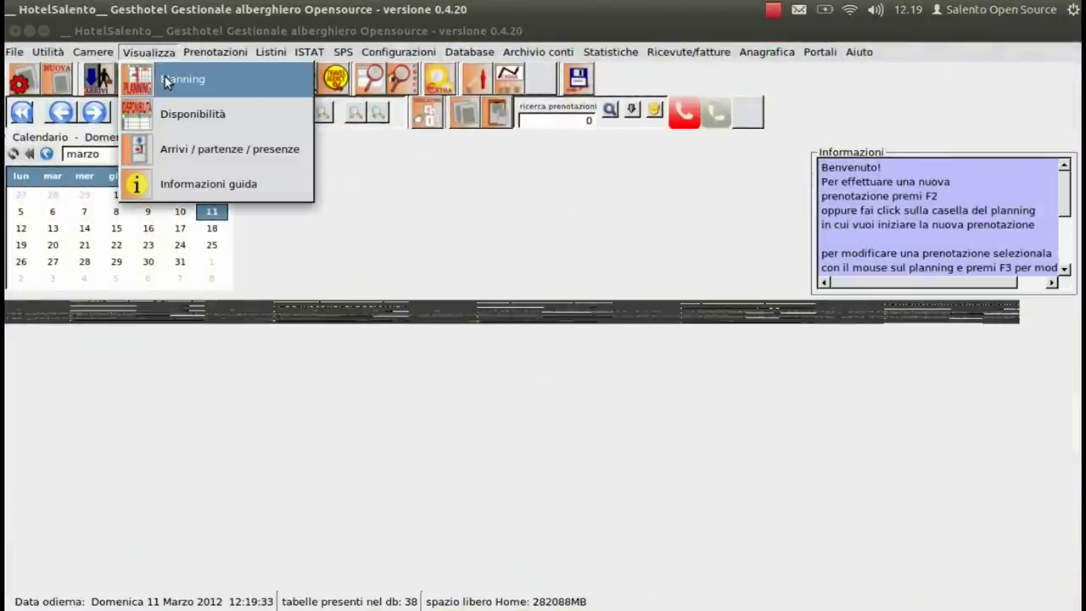
{"action": "left_click", "coordinate": [166, 80]}
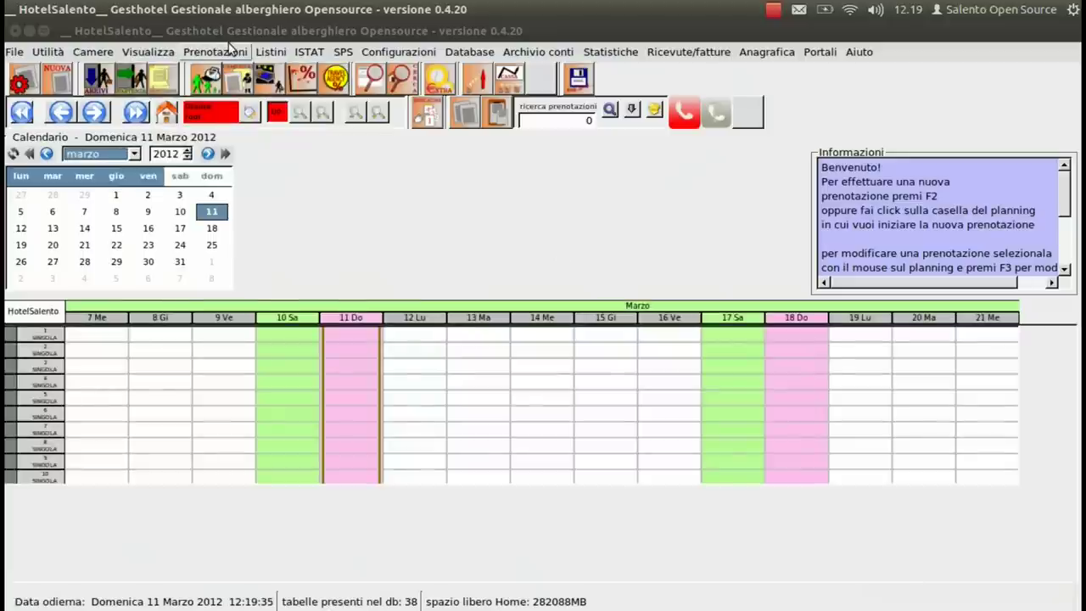